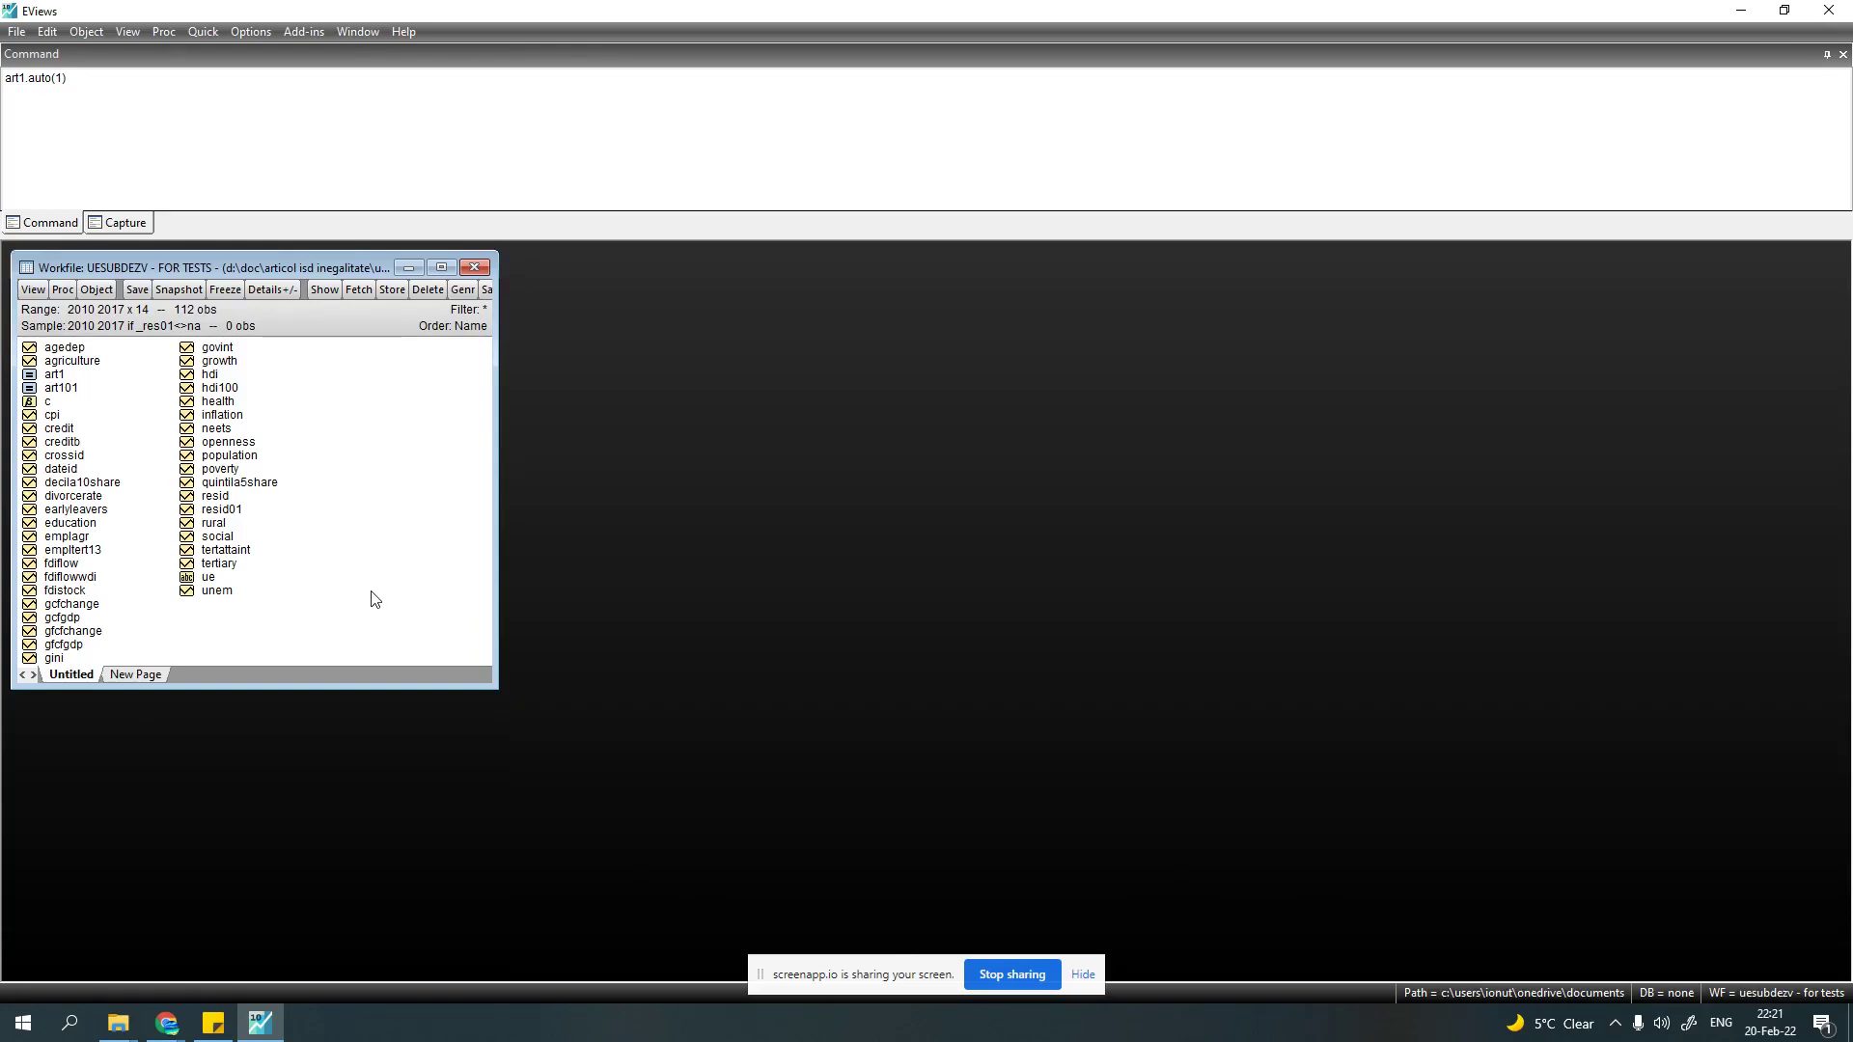
- Start a new equation estimation and specify it as gini gini(-1) social(-1) tertattaint(-1) unem(-1) c
left_click(203, 32)
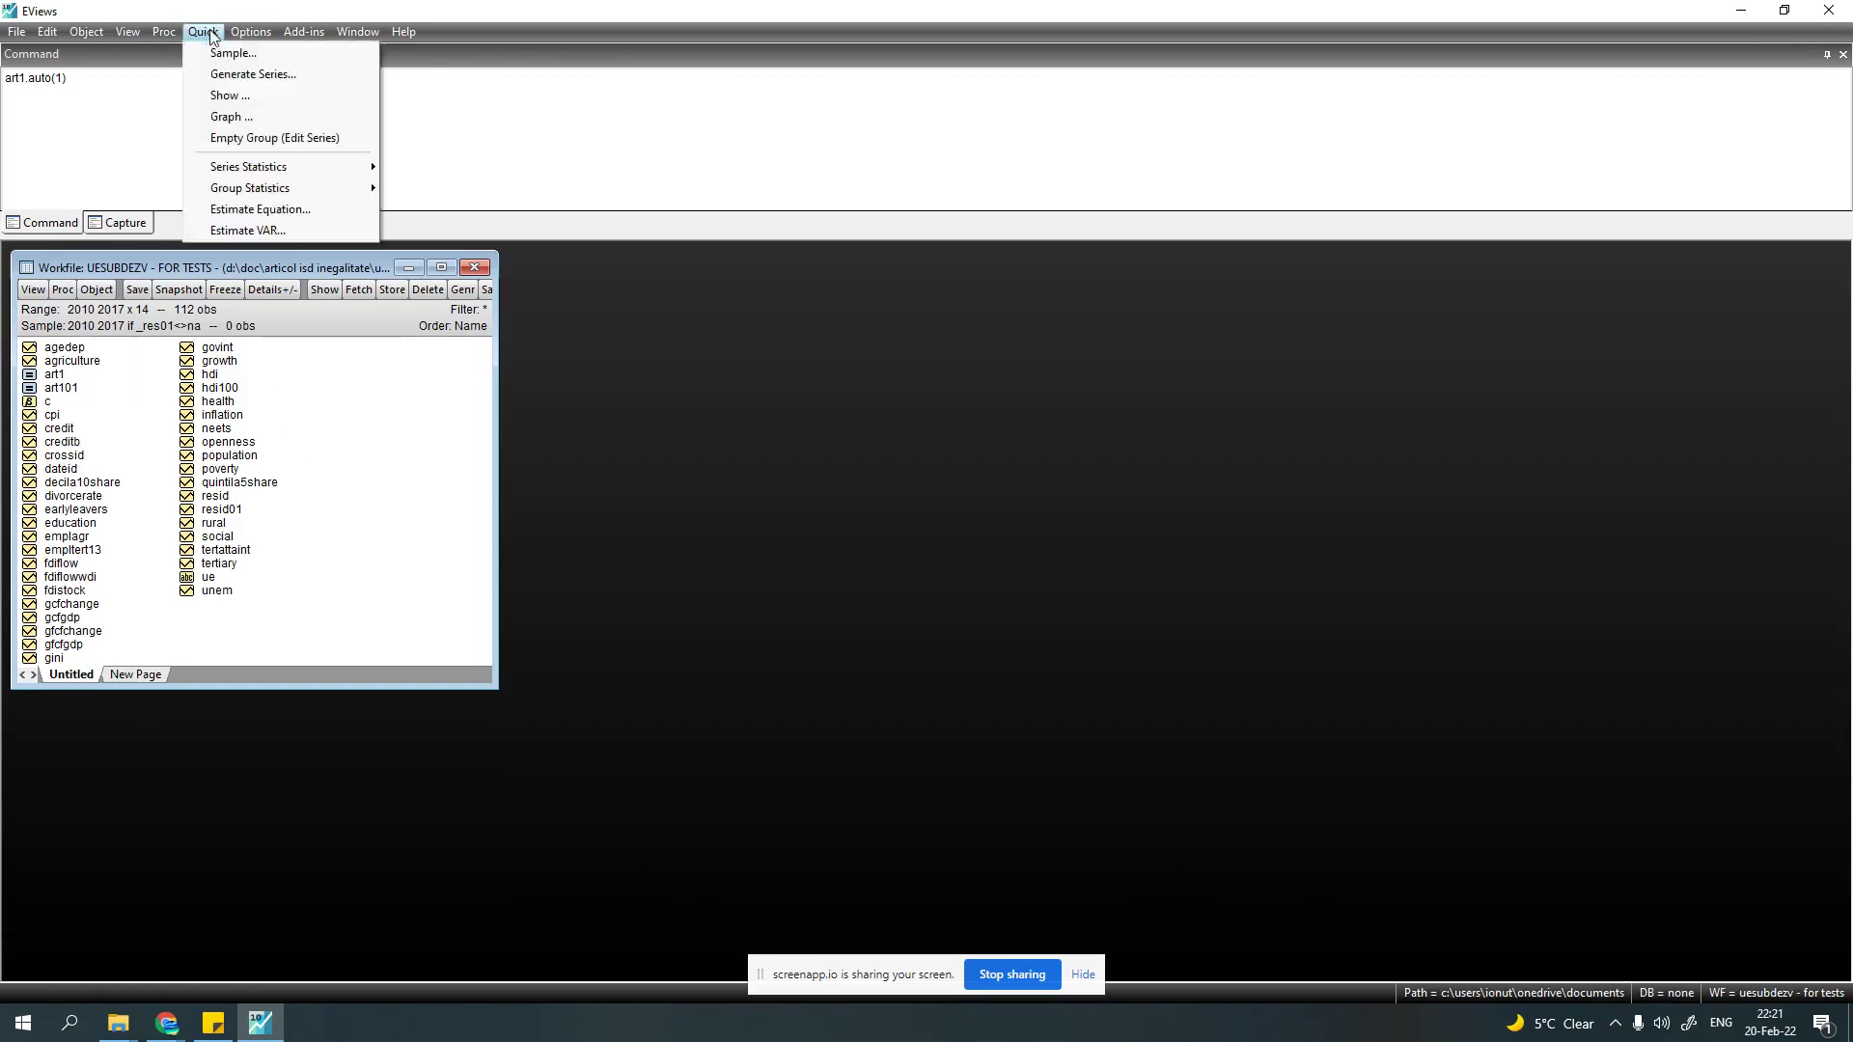
left_click(276, 216)
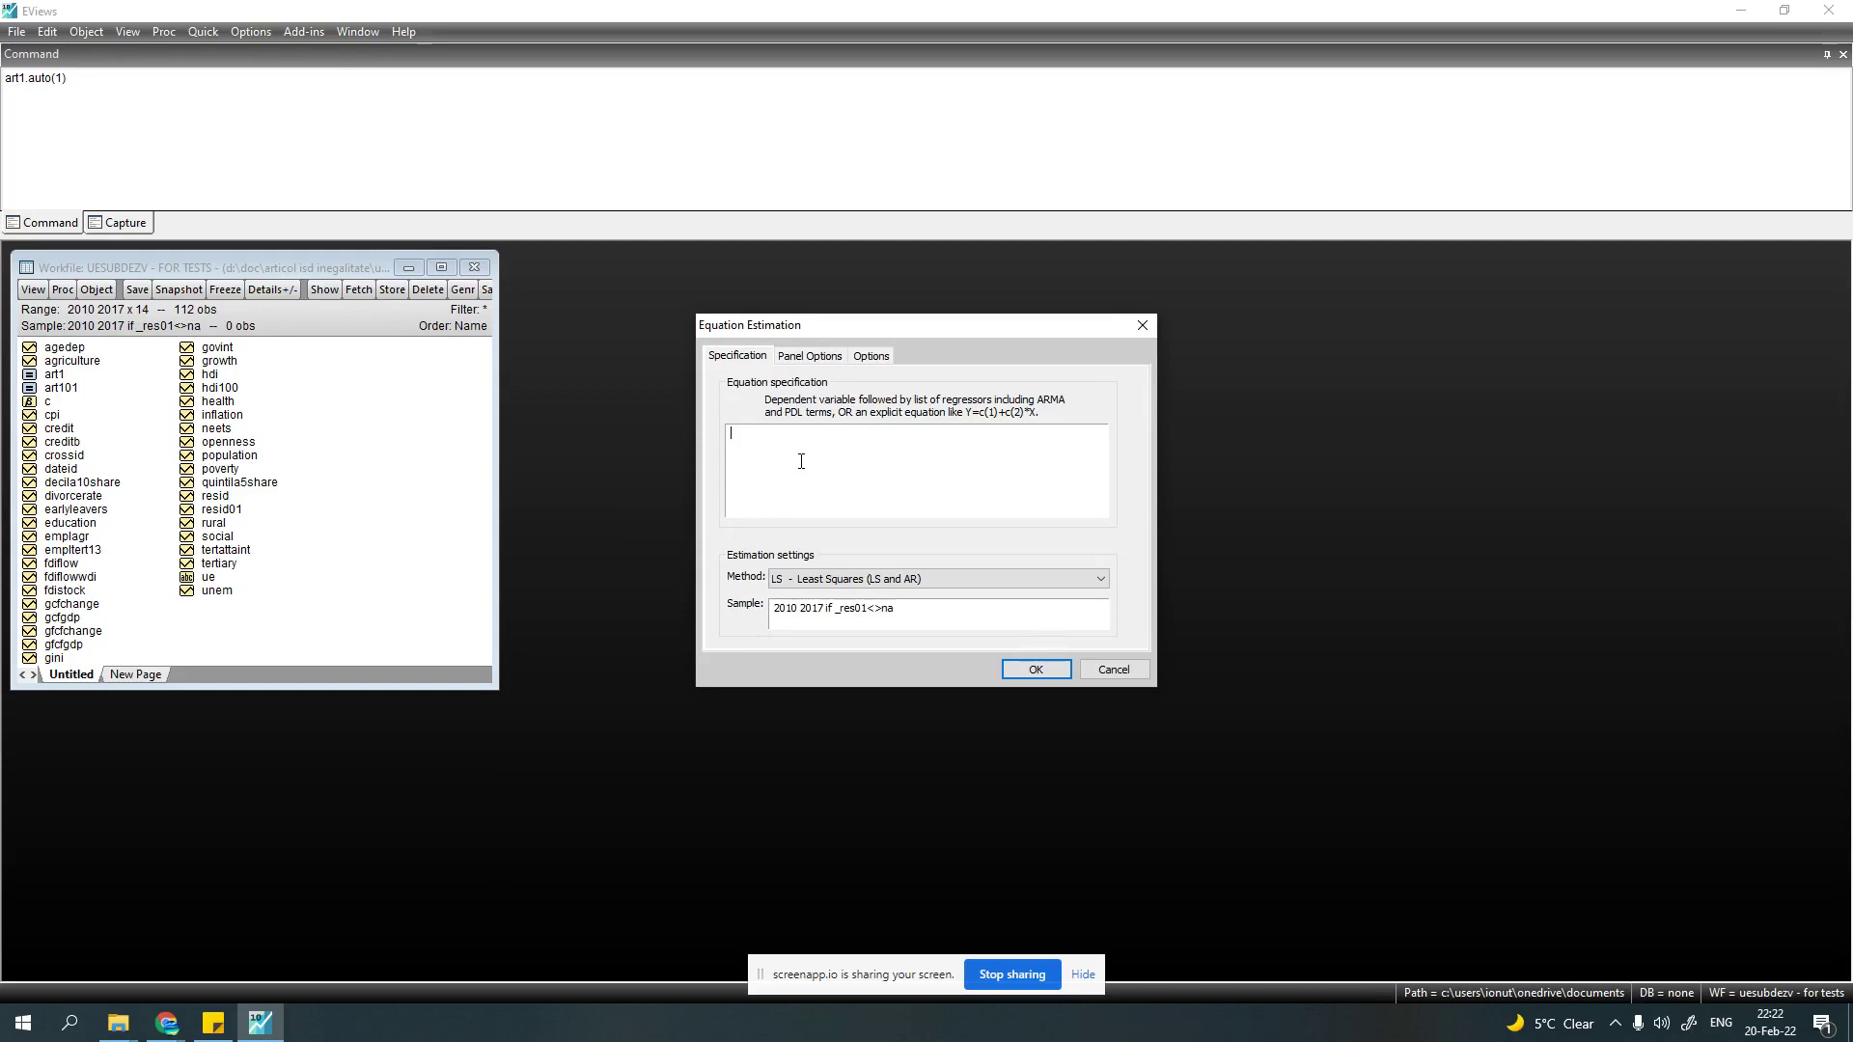
type("gini")
type("gini(-1)")
type("ocial(-1")
type("tertattaint(-1")
type(") unem")
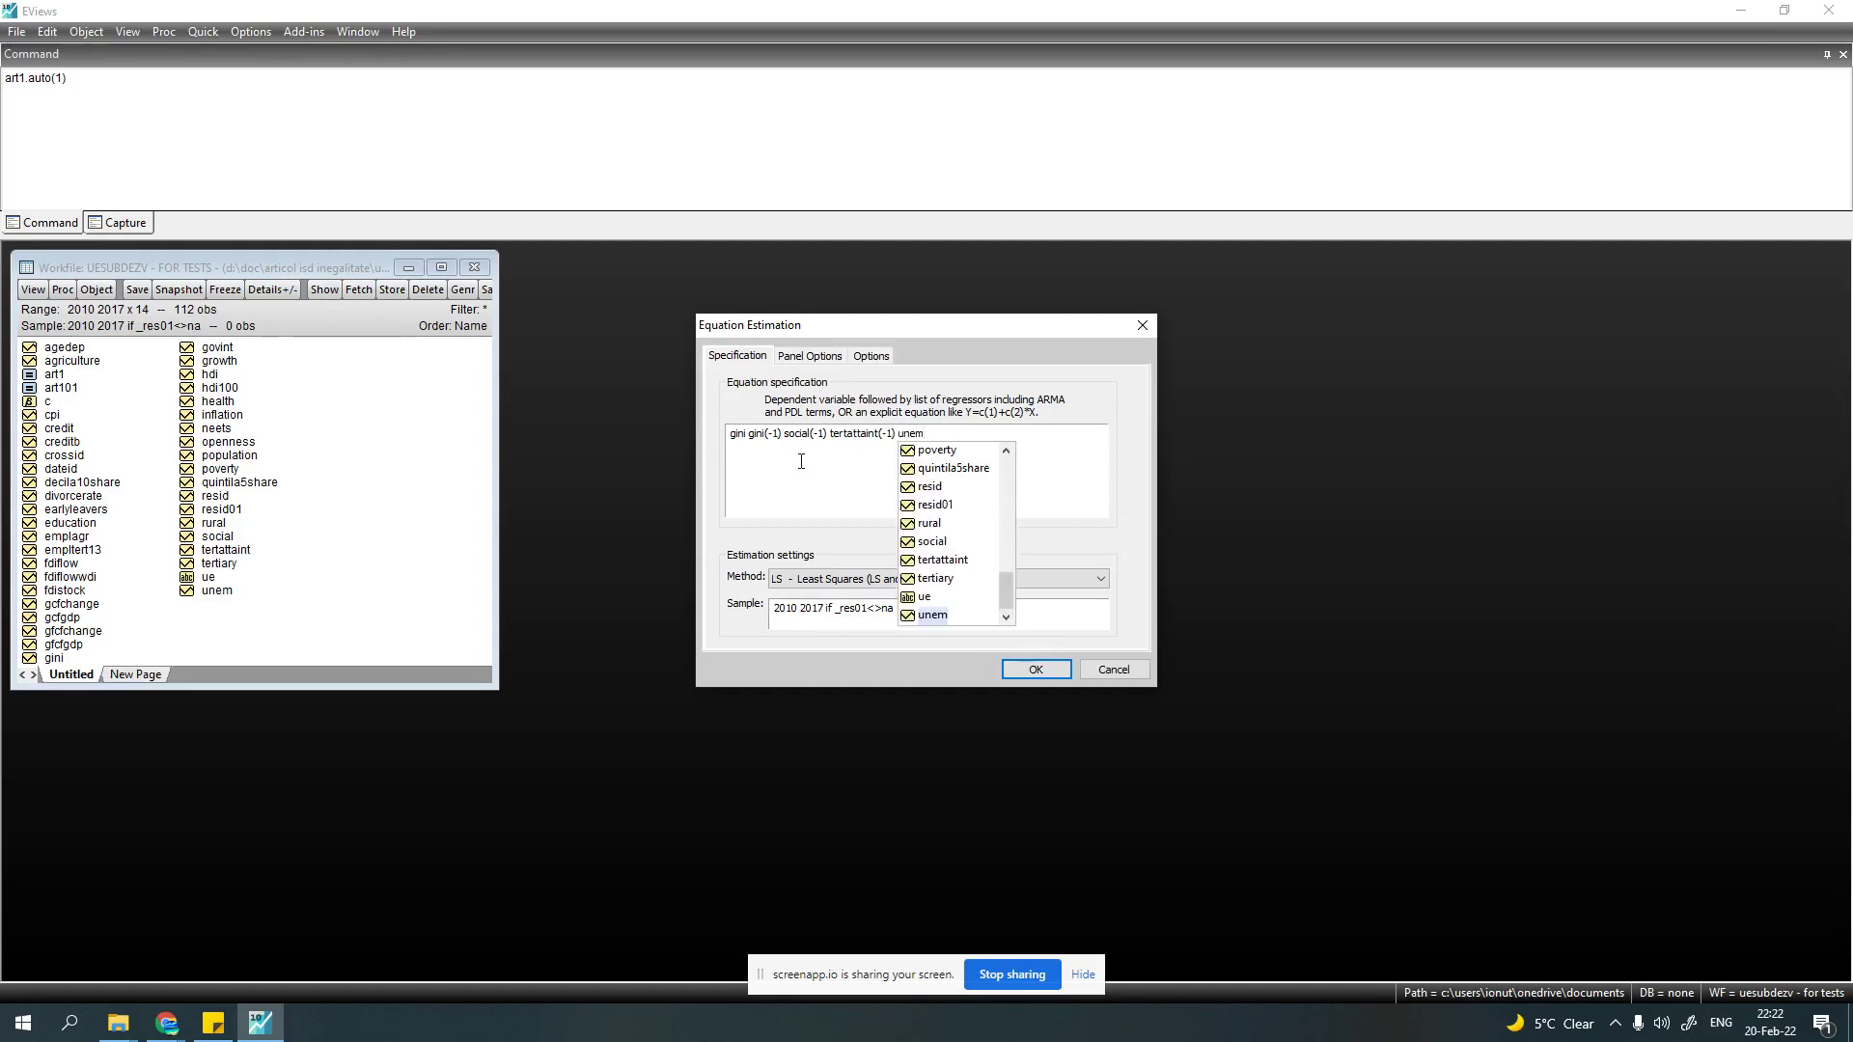
key("Escape")
type("(-1) c")
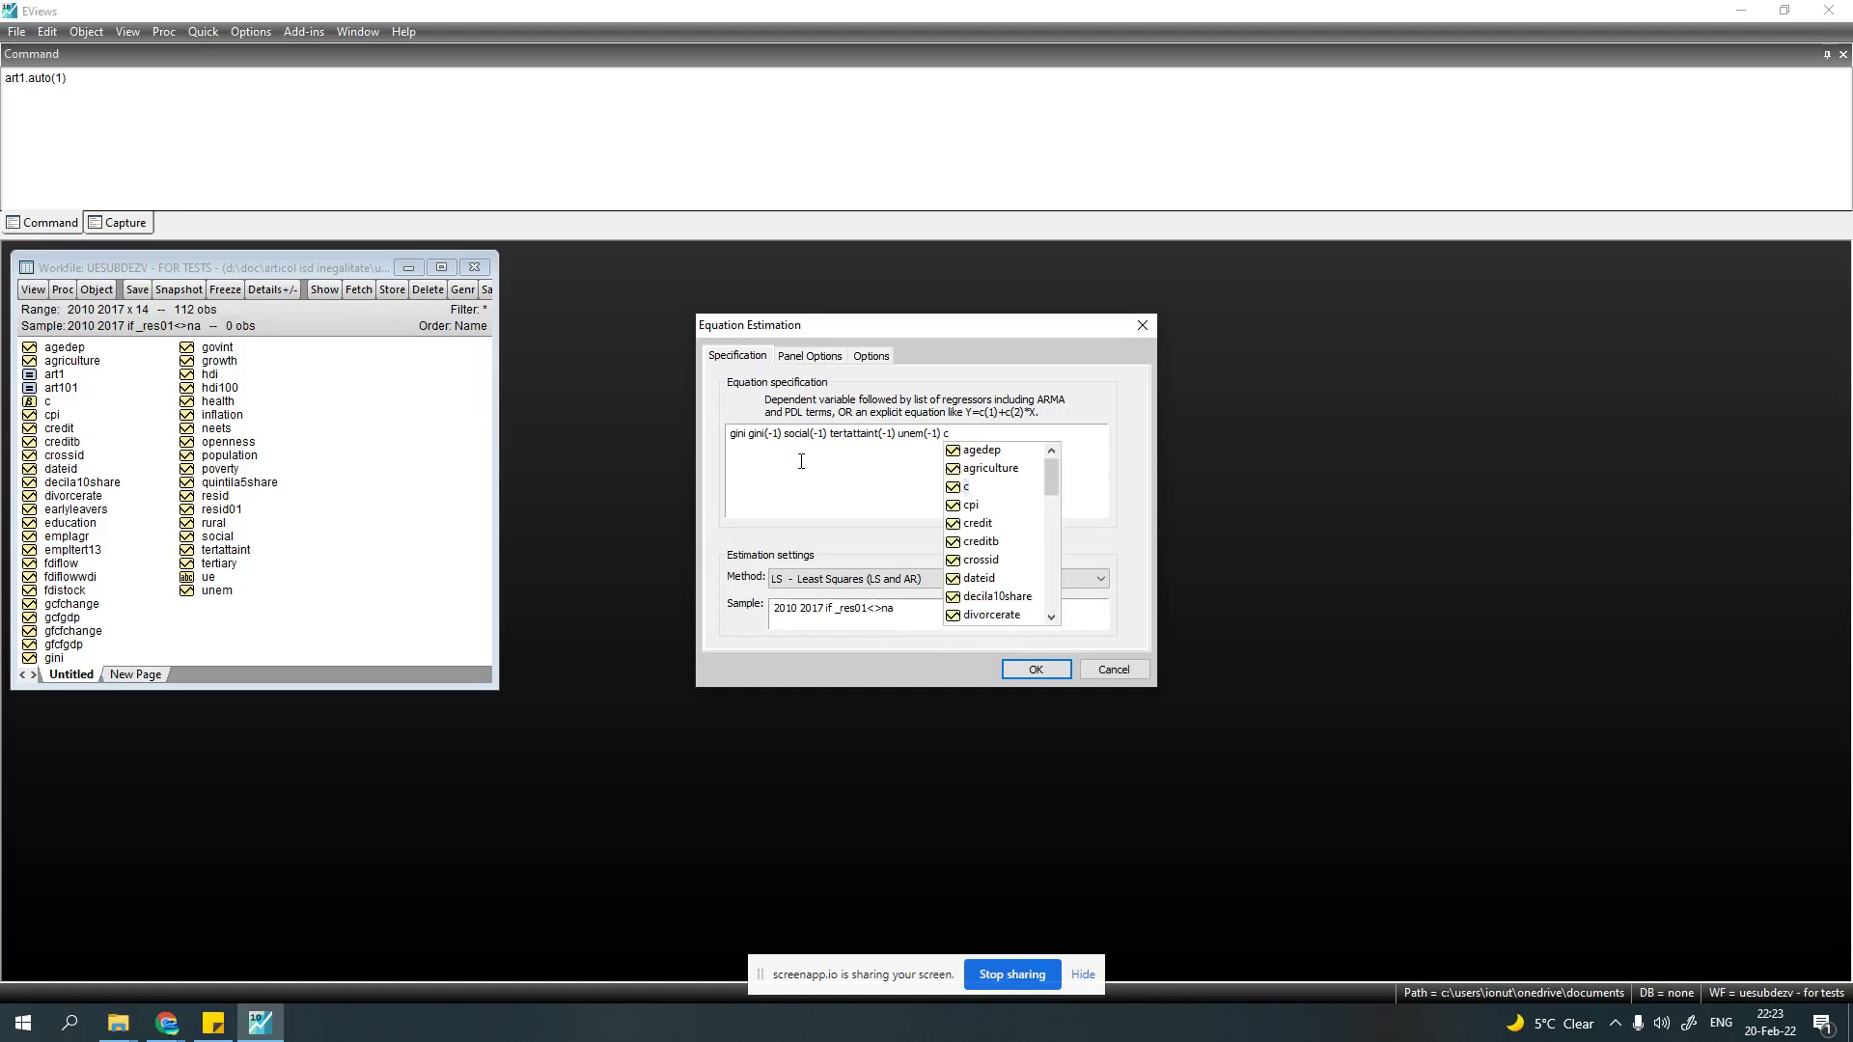
left_click(970, 487)
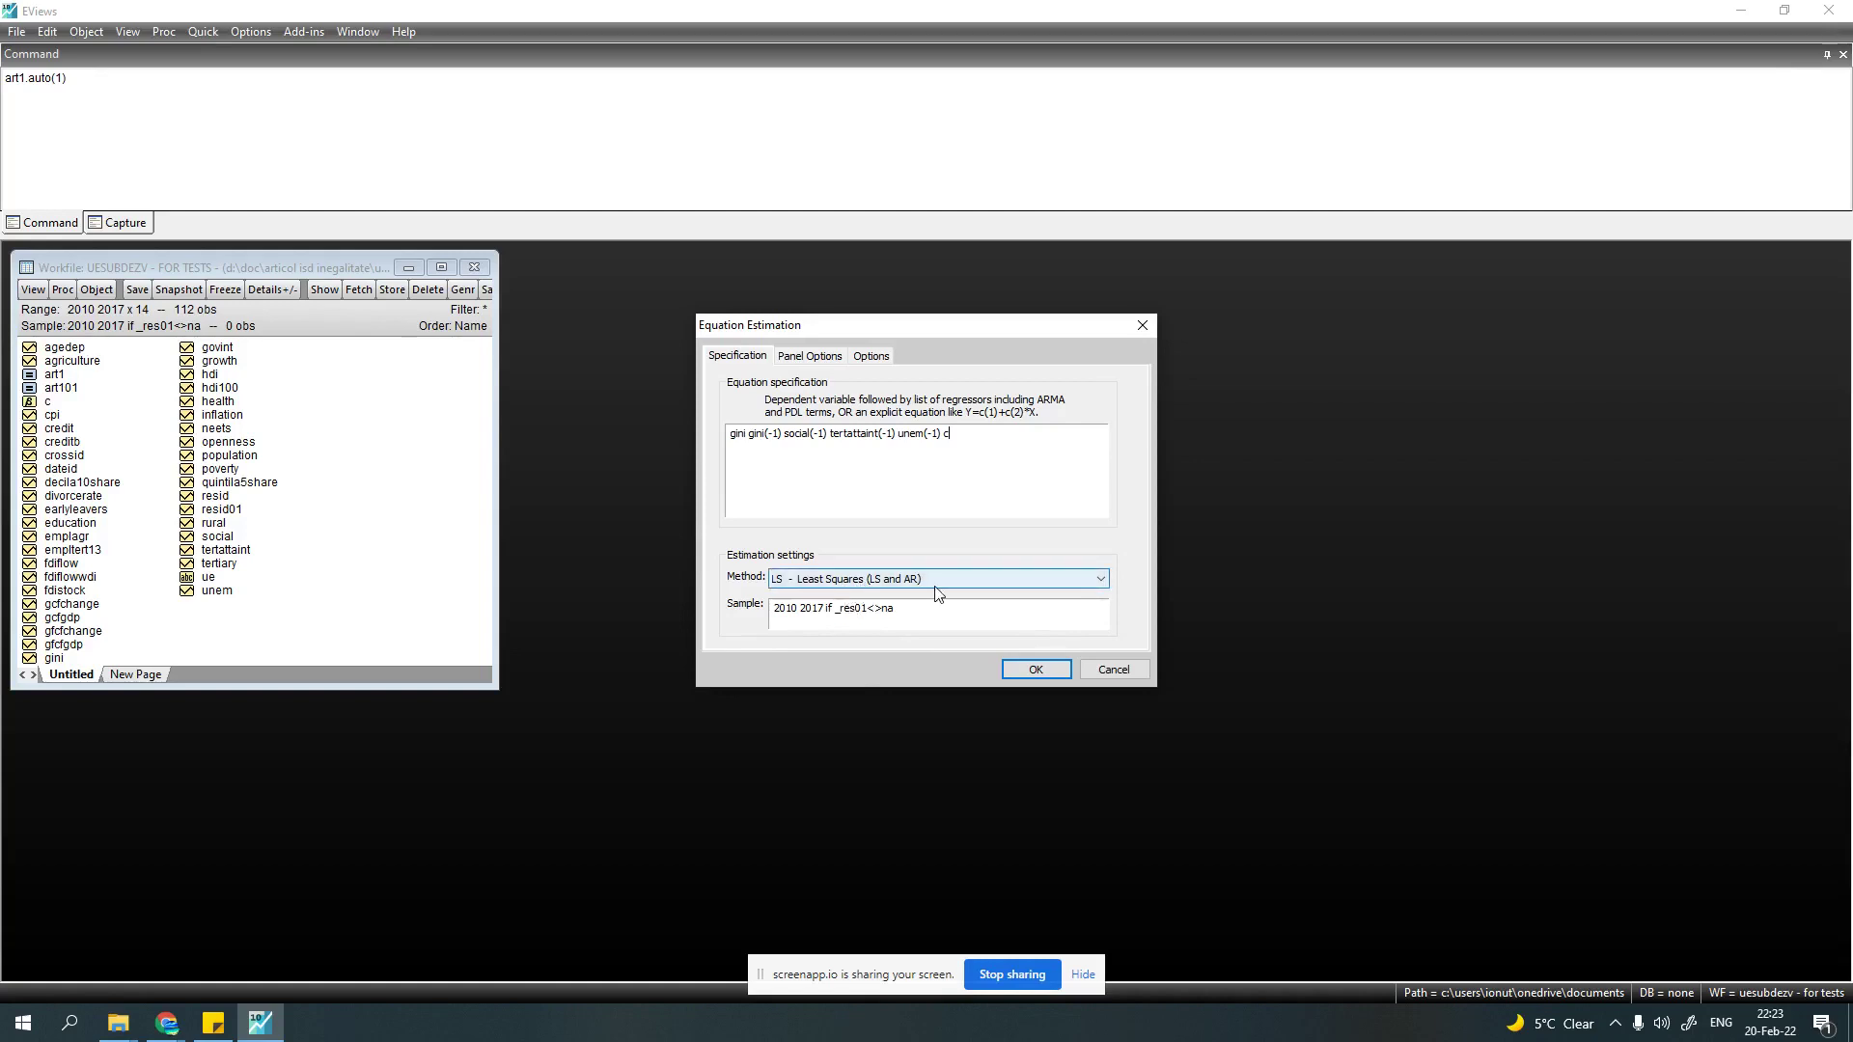
- Reduce the sample to 2010 2017 without the if condition and estimate the equation with random cross-section effects
left_click_drag(897, 608, 825, 605)
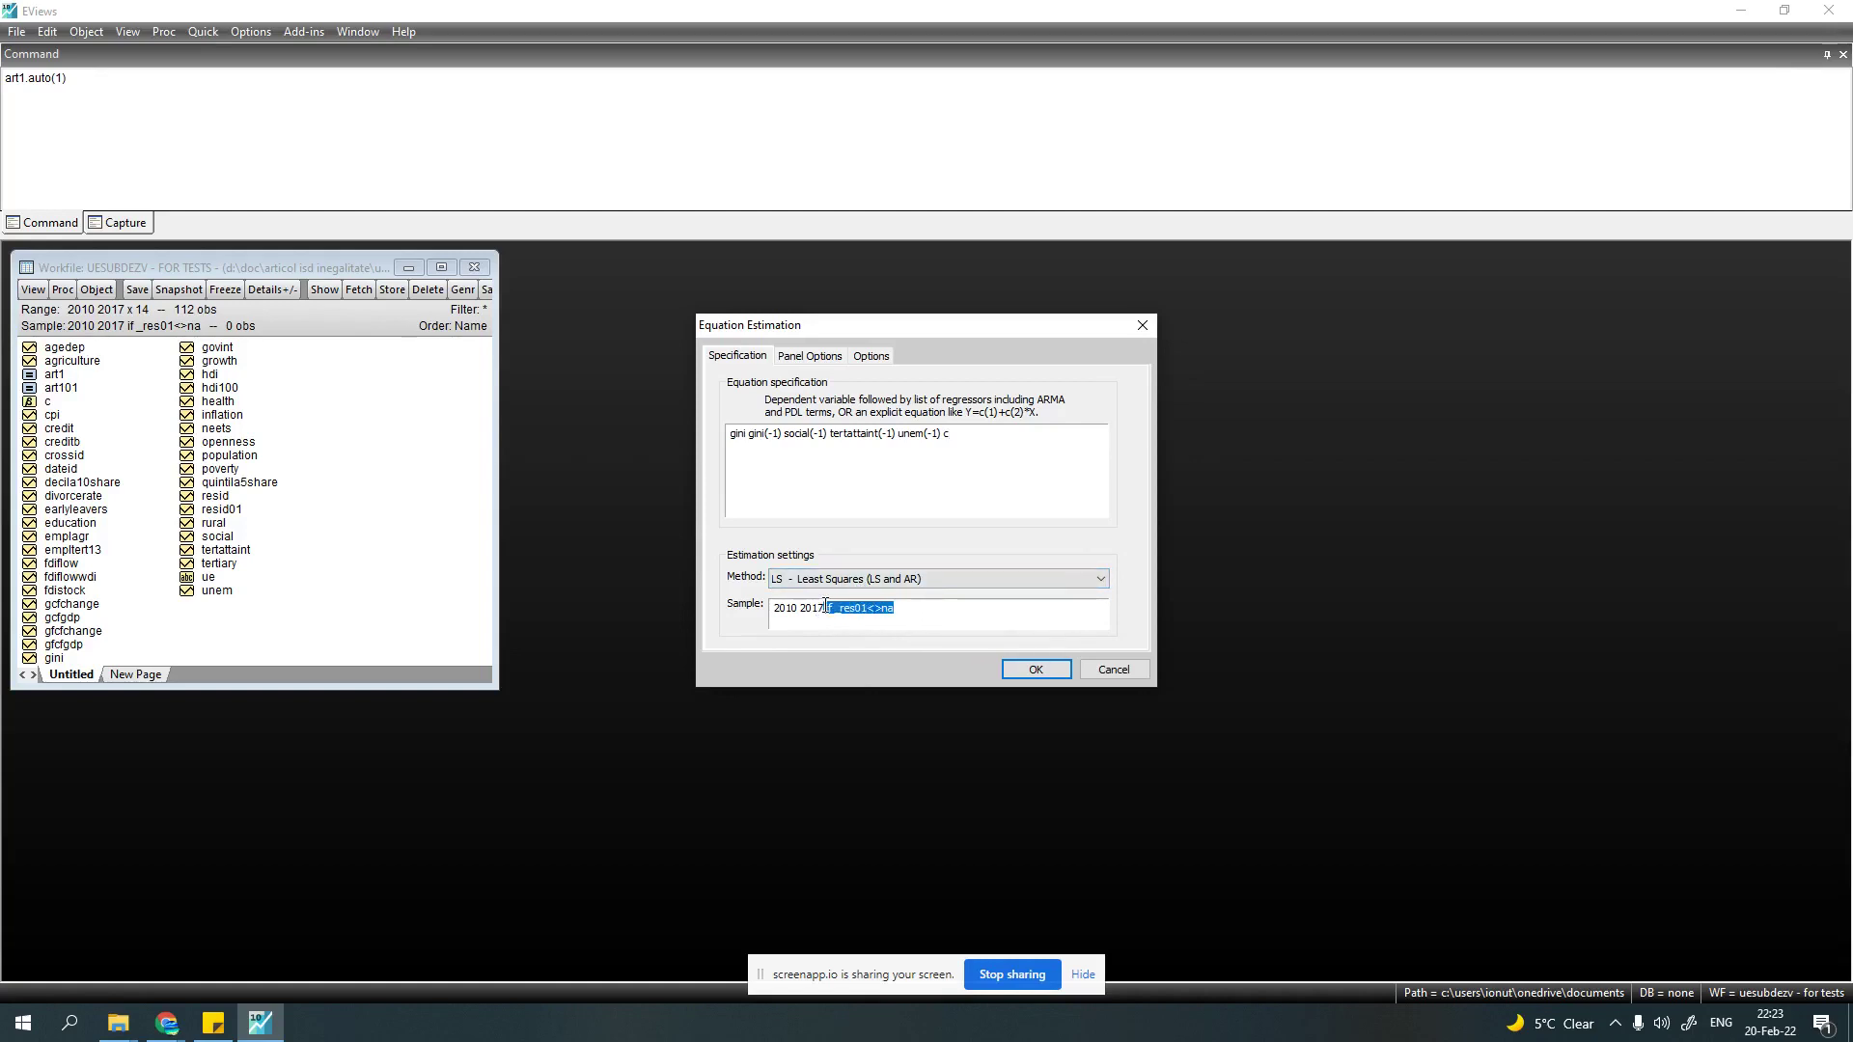
key("Delete")
left_click(809, 359)
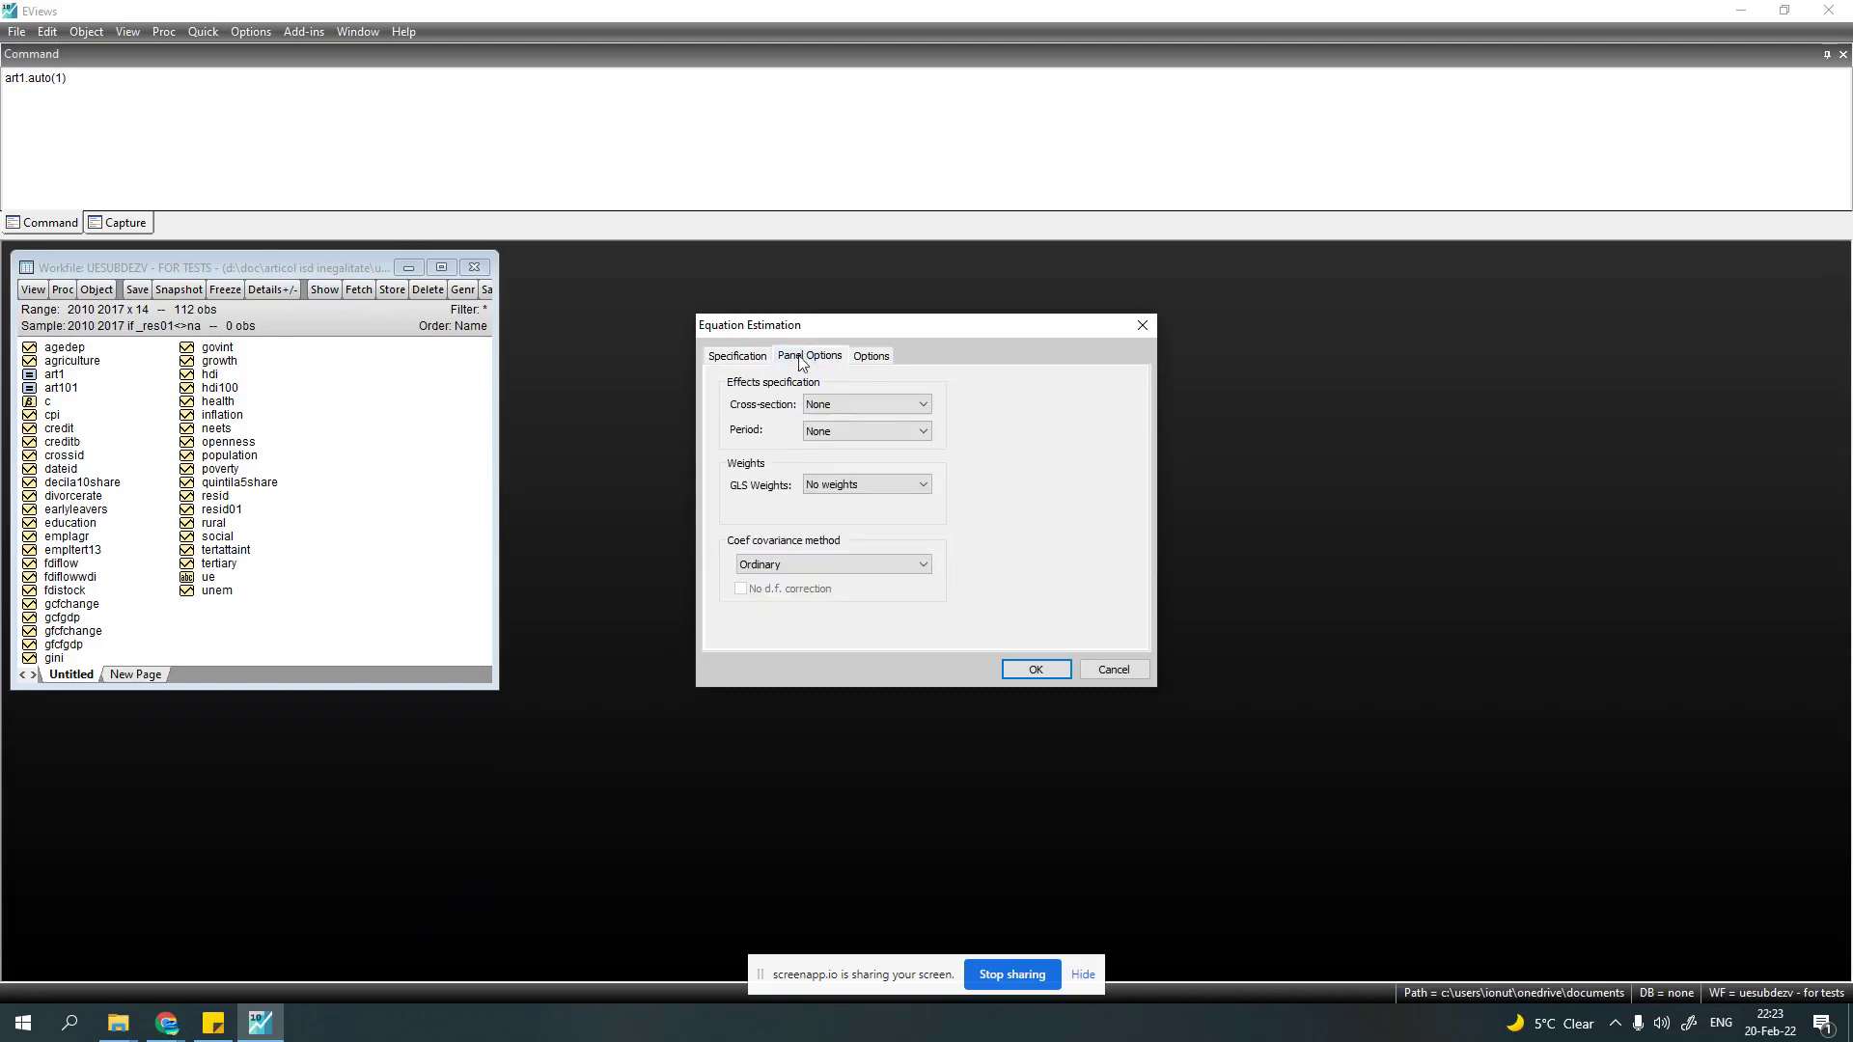
left_click(820, 405)
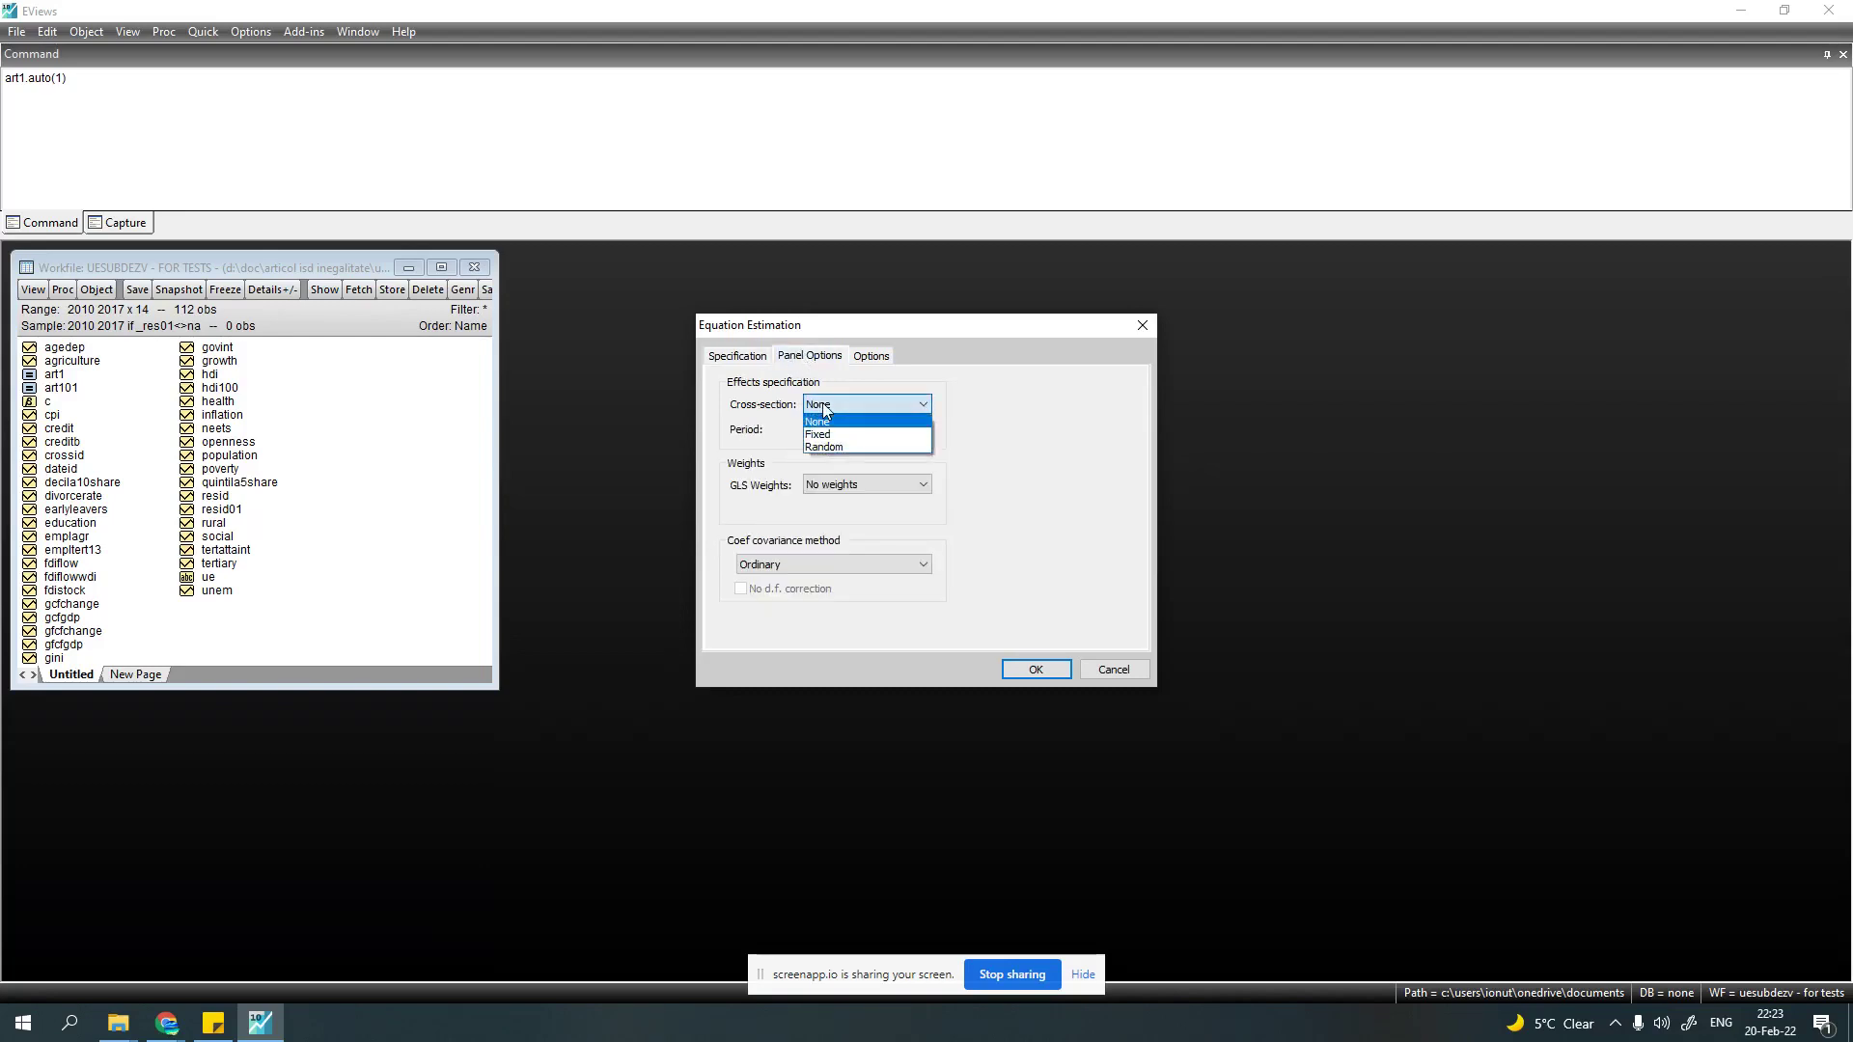
left_click(835, 447)
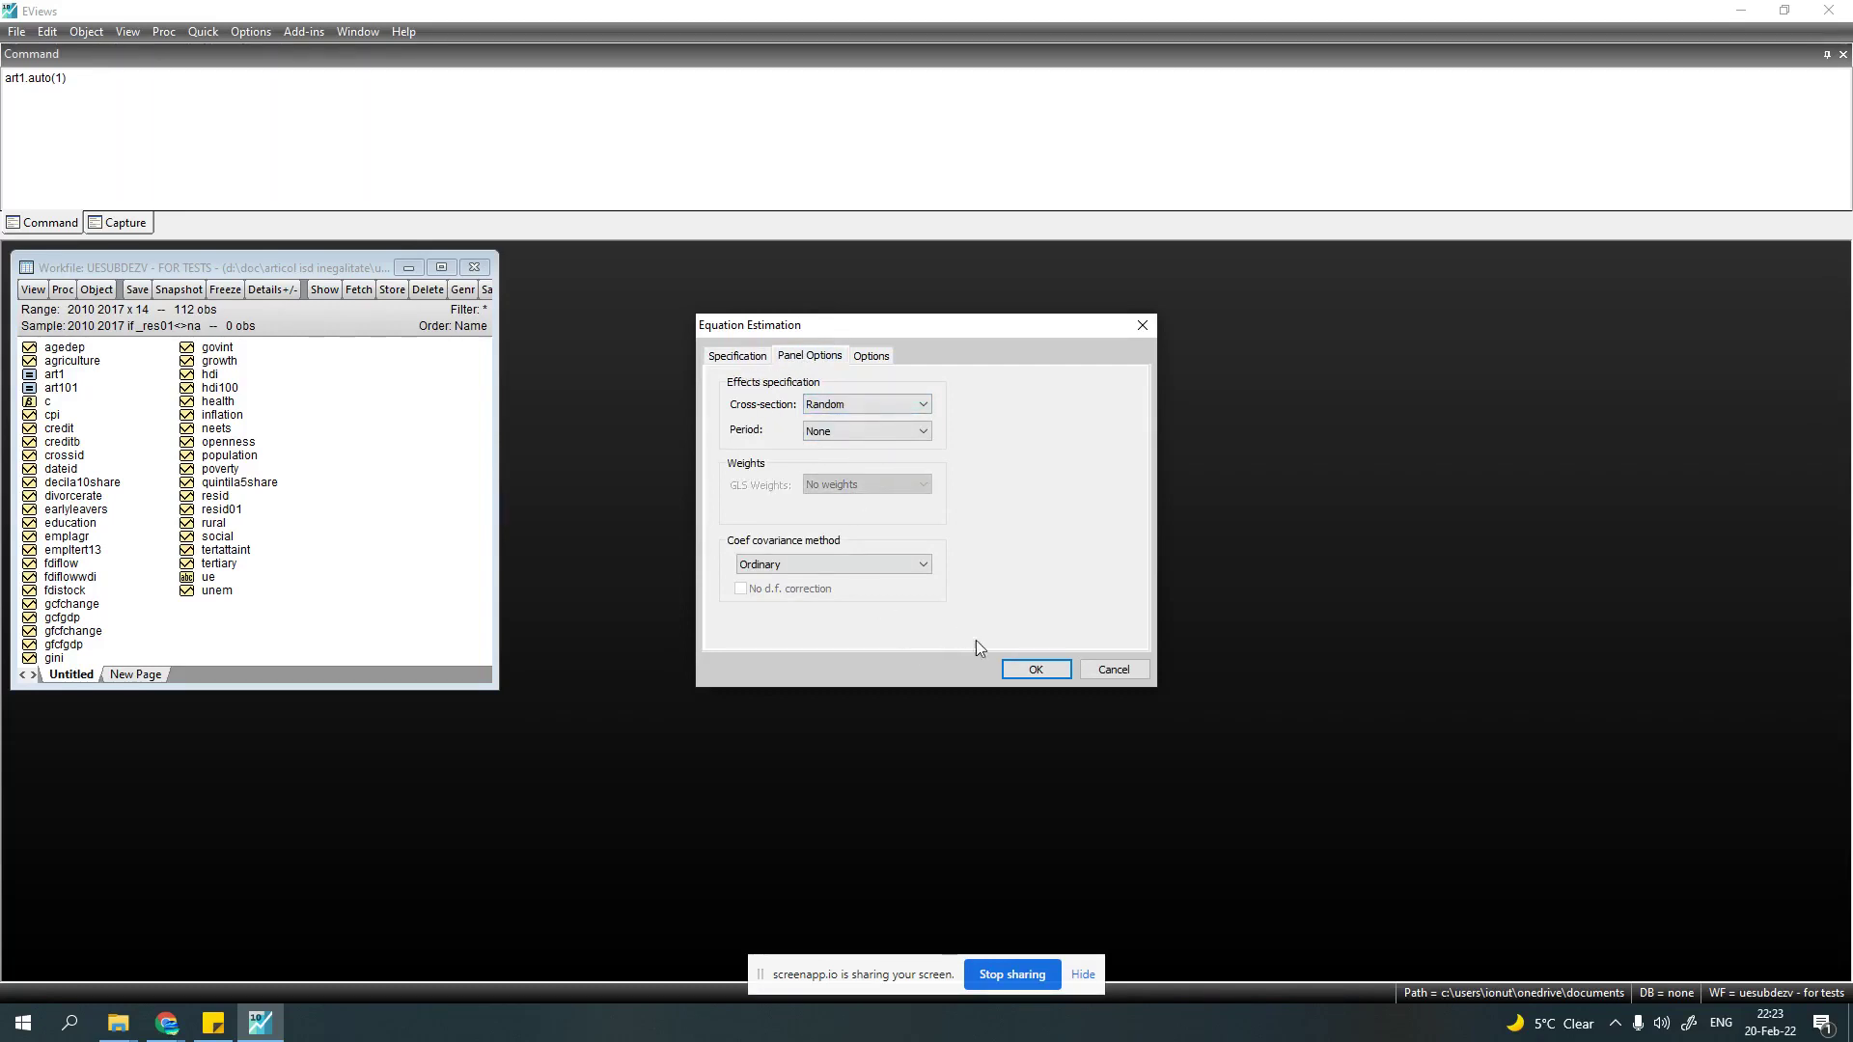
left_click(1036, 669)
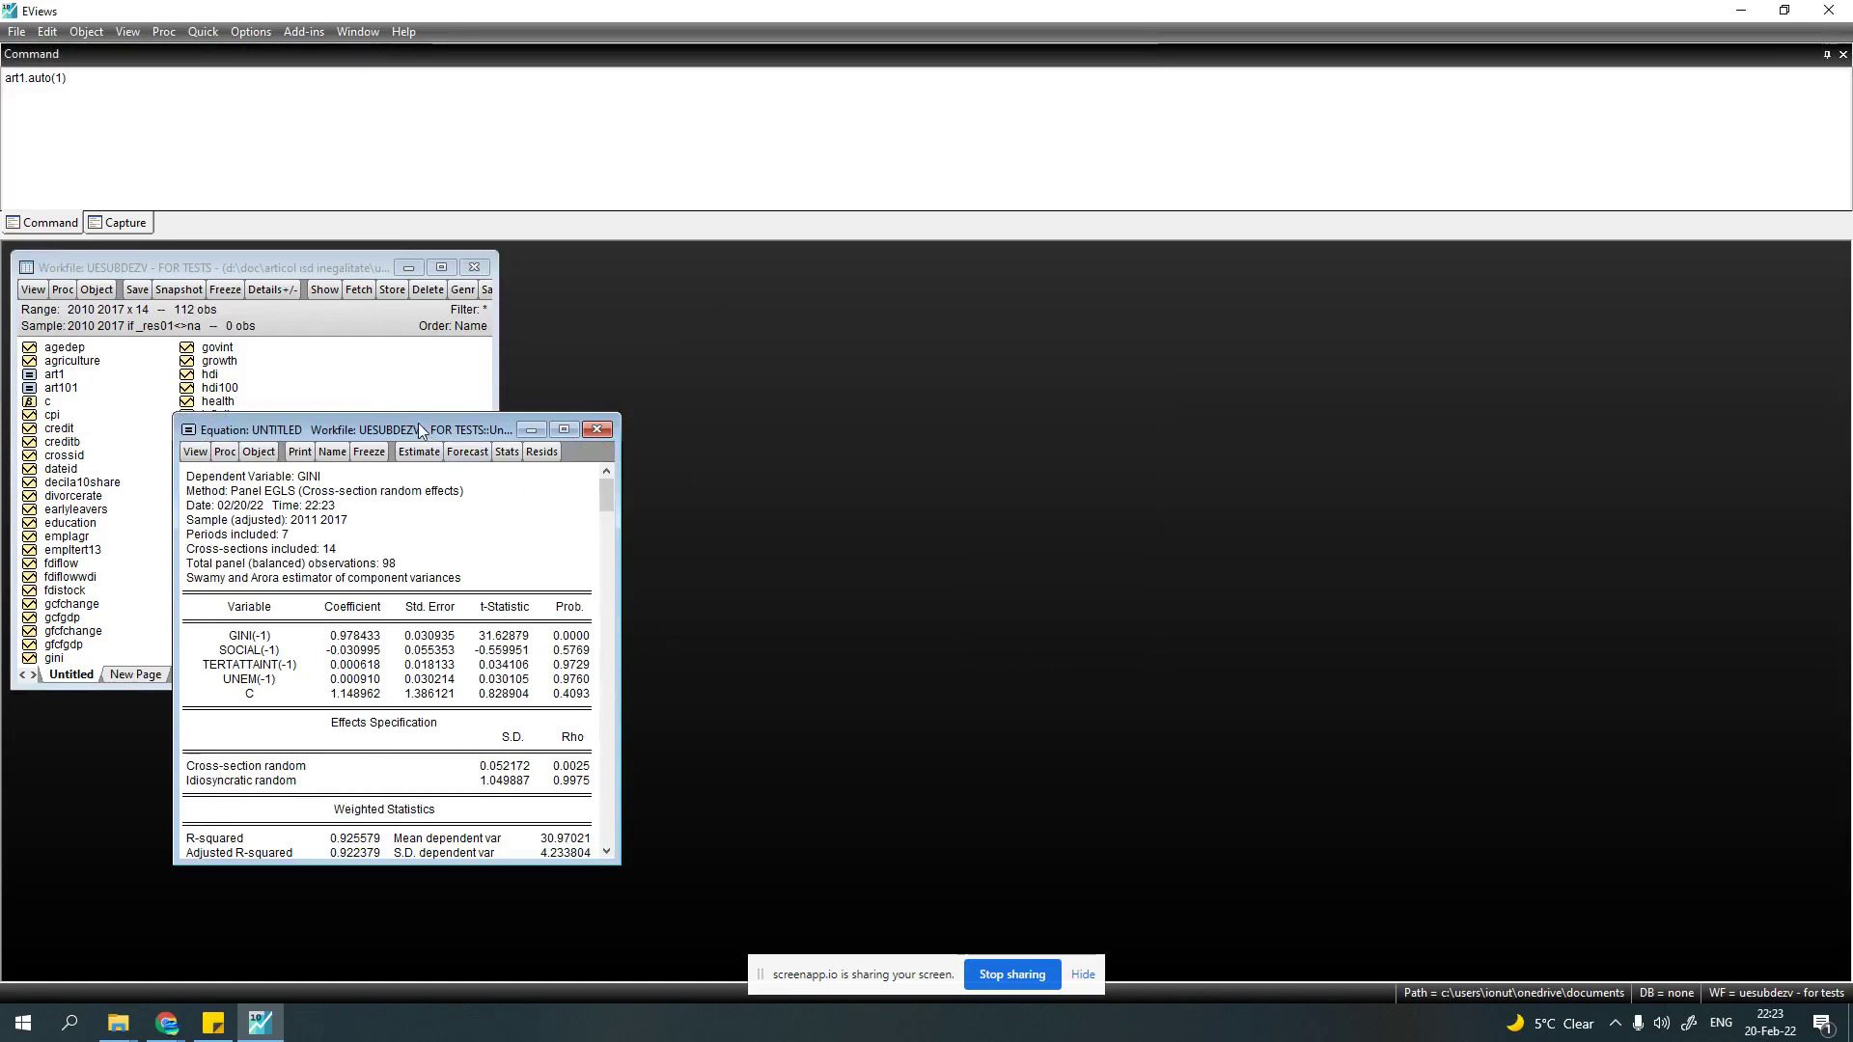
- Move and enlarge the equation results window, and run the Correlated Random Effects - Hausman Test on the equation
left_click_drag(425, 434, 739, 364)
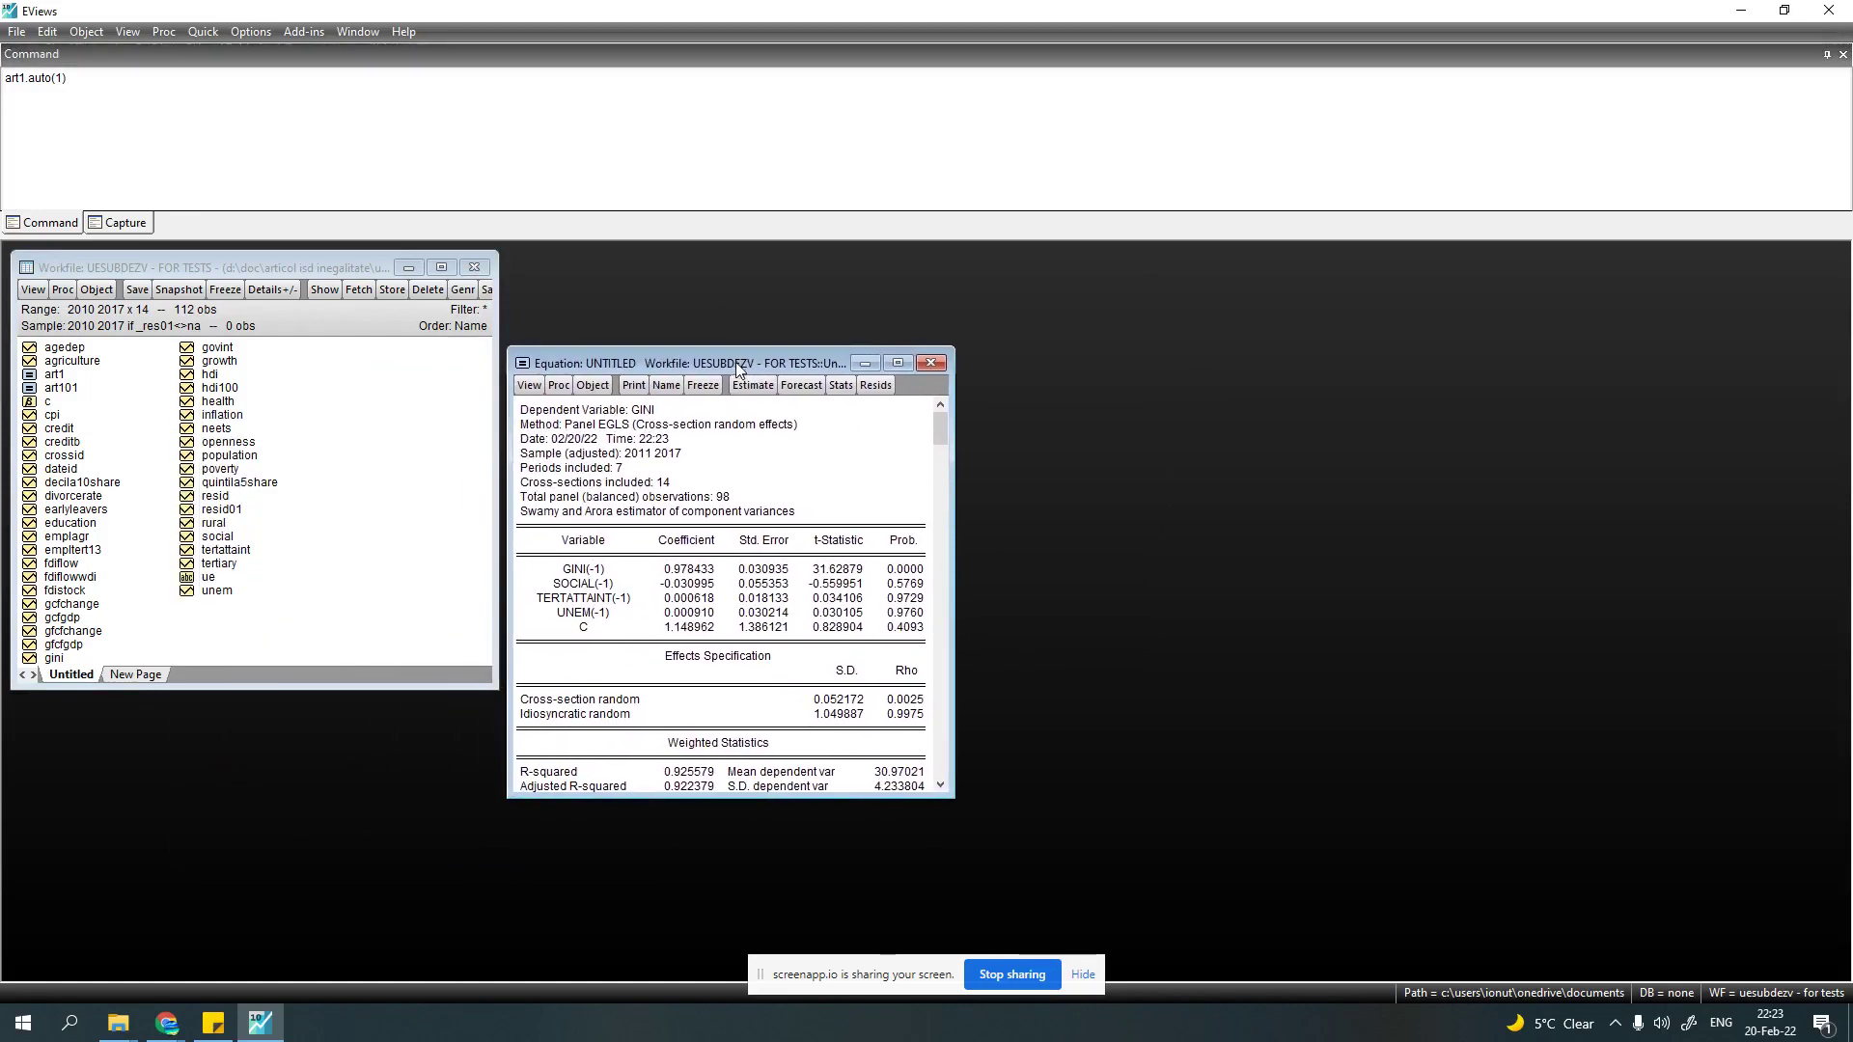
left_click_drag(950, 791, 1005, 866)
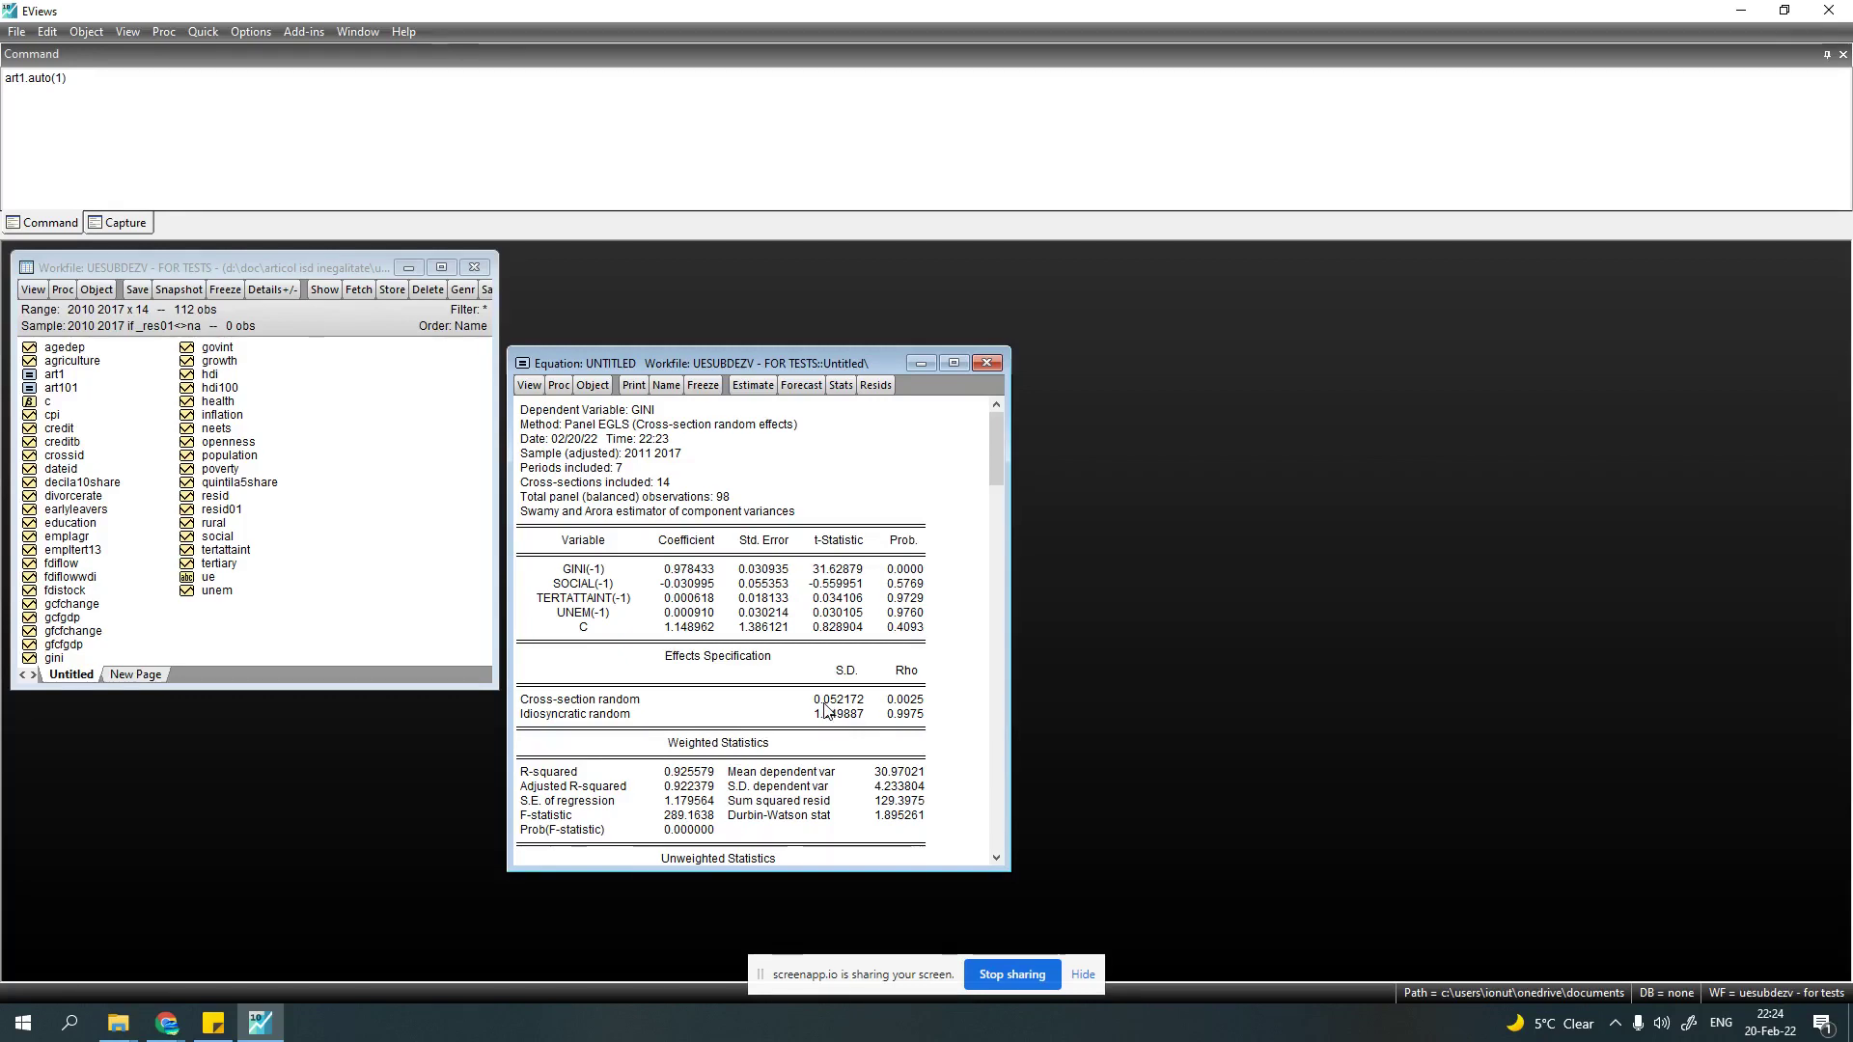
left_click(531, 387)
mouse_move(678, 603)
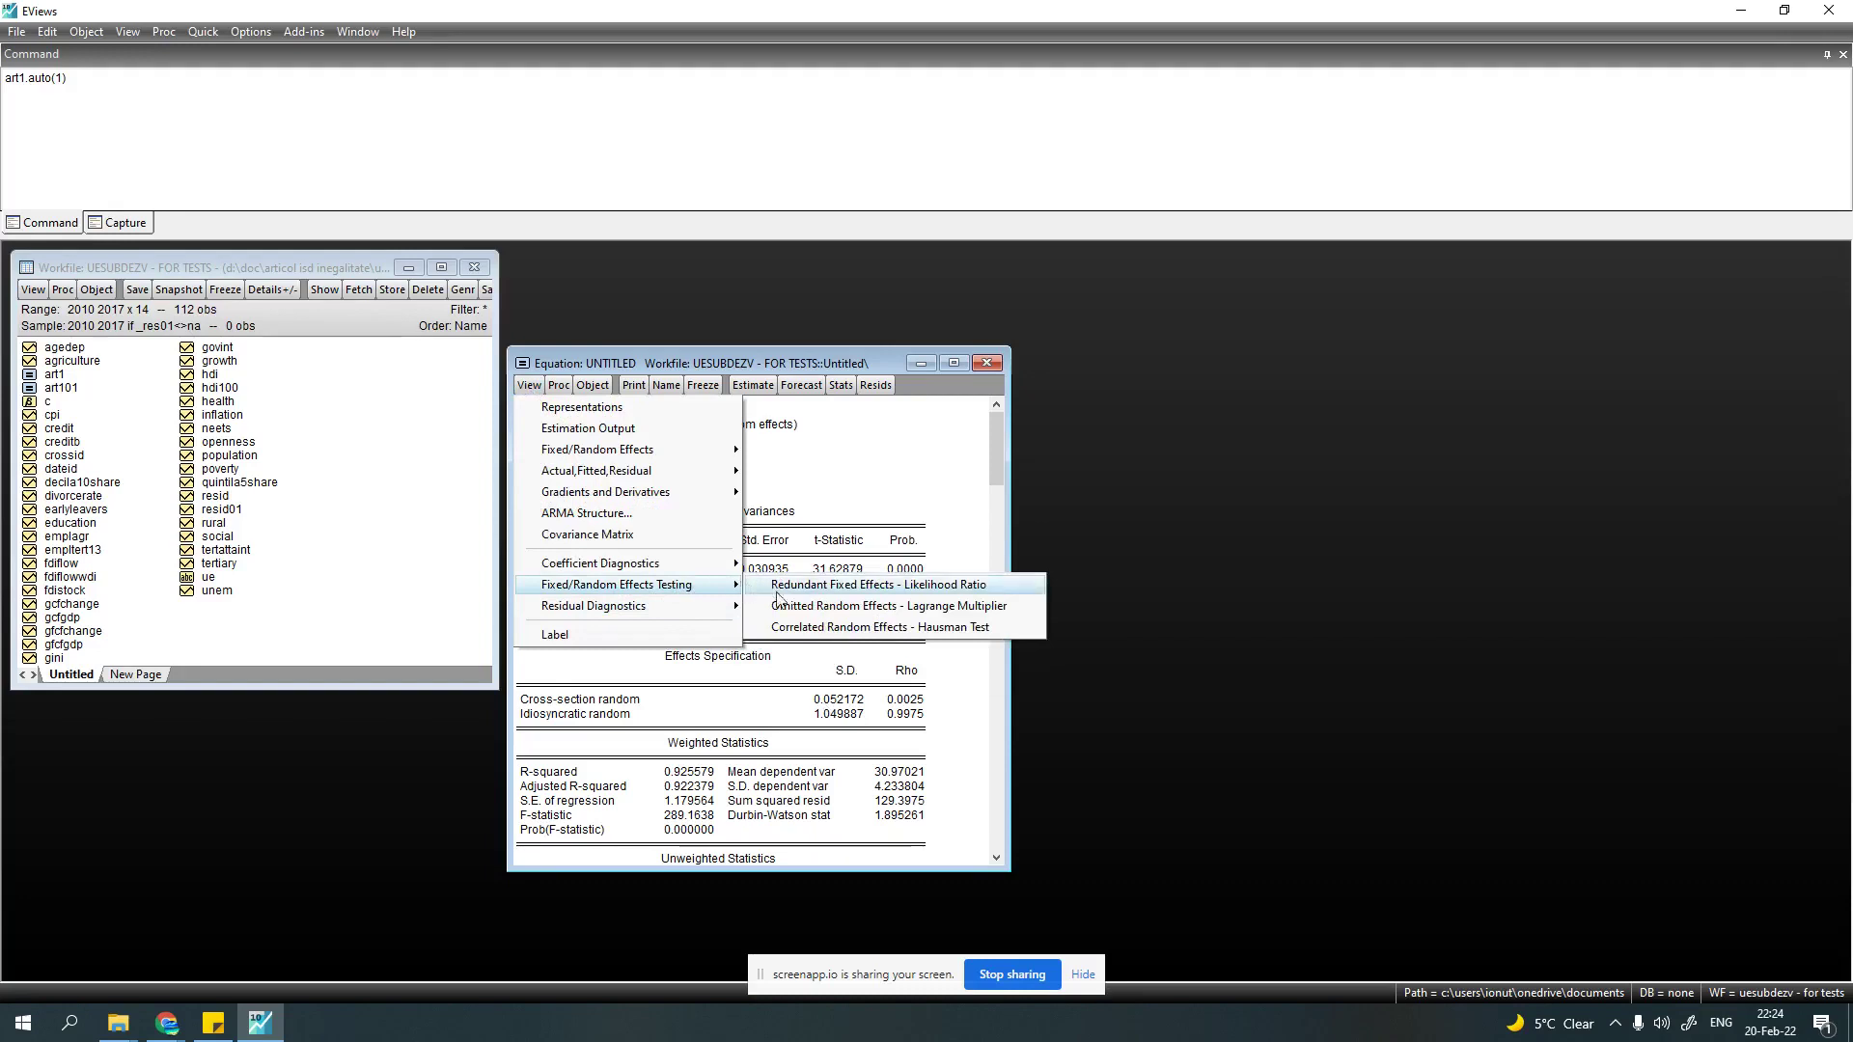
left_click(912, 637)
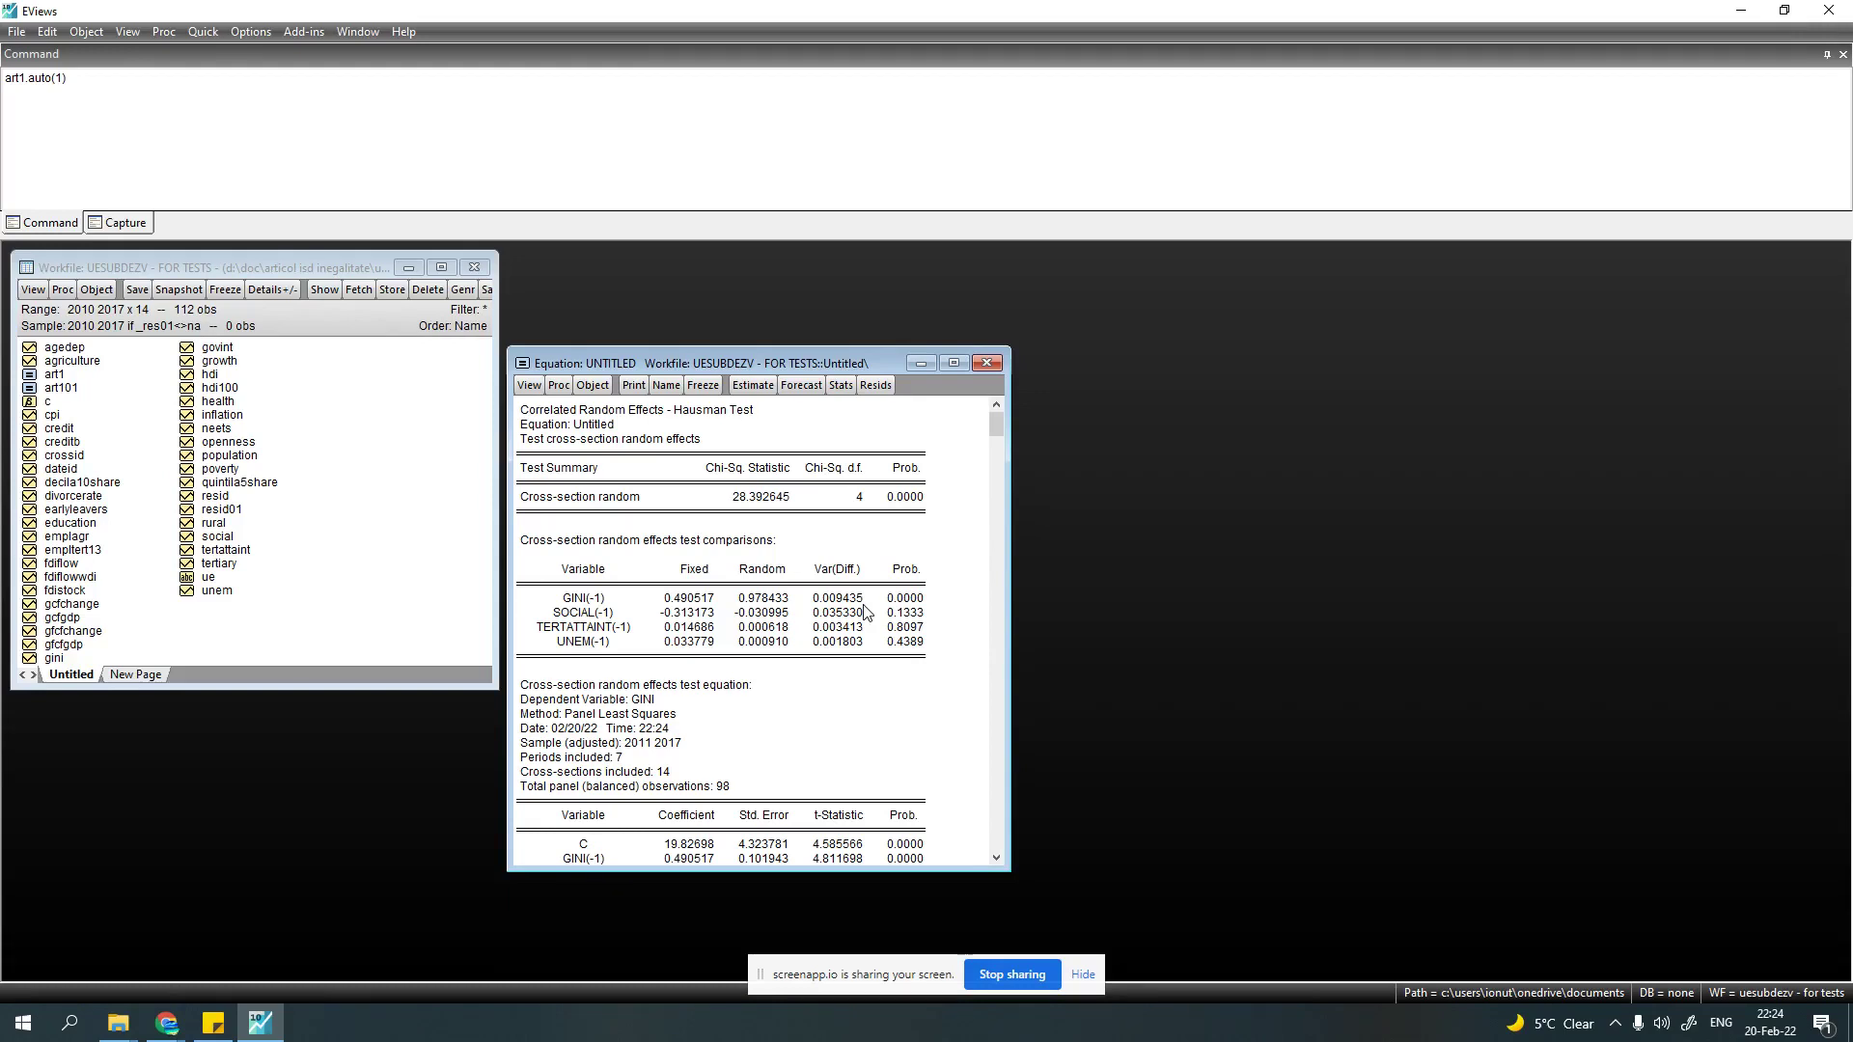
left_click(898, 497)
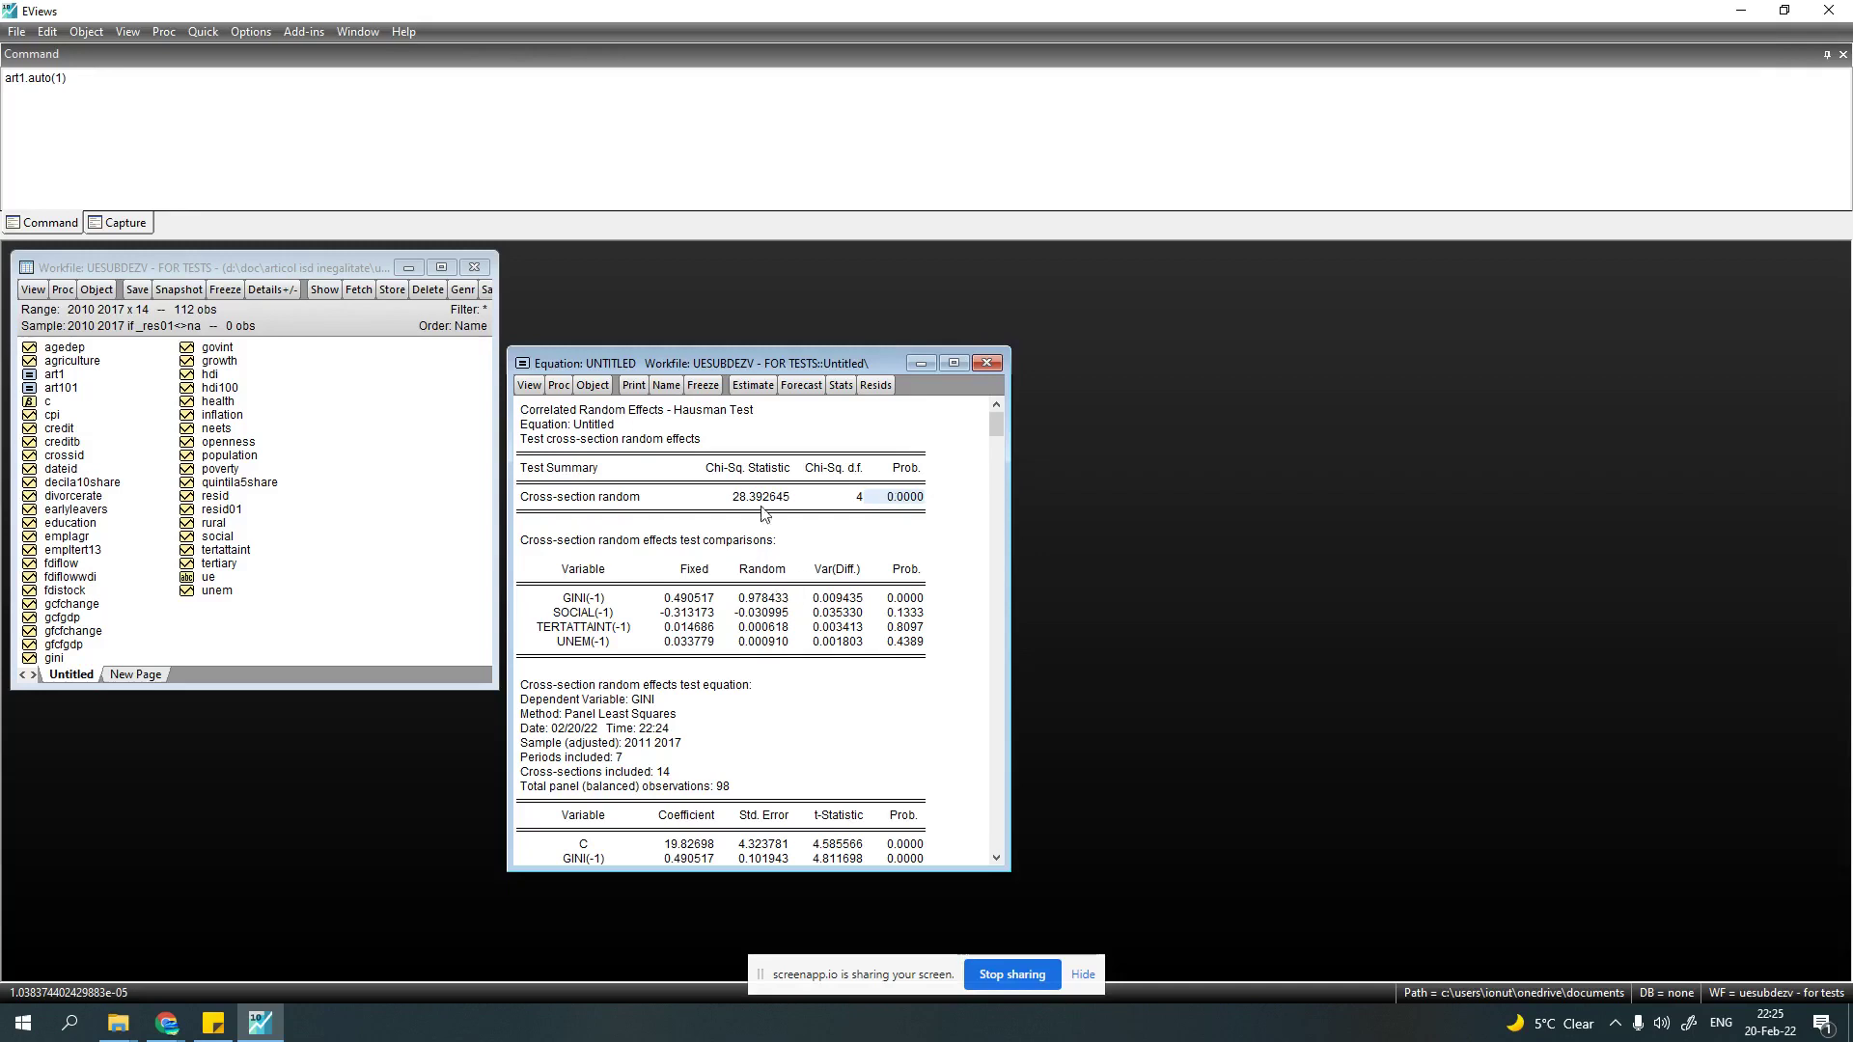
- Re-estimate the equation with fixed cross-section effects
left_click(753, 385)
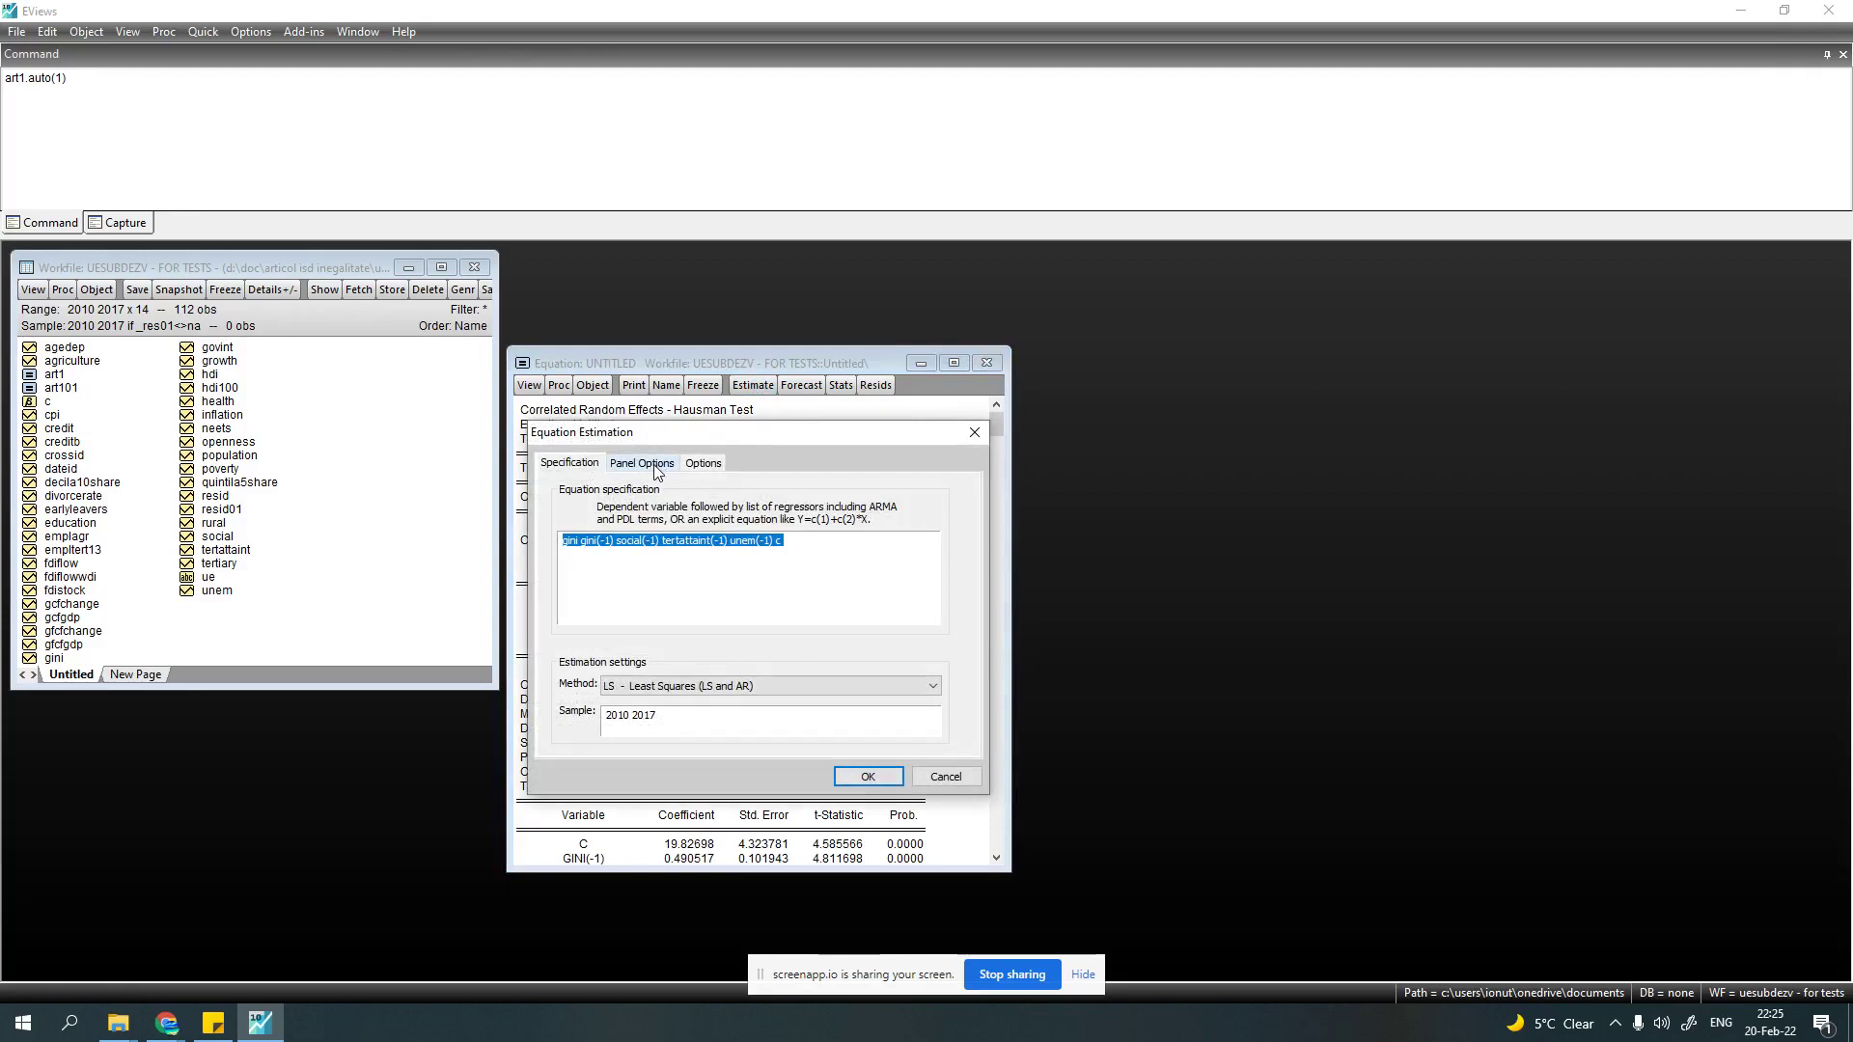
left_click(656, 468)
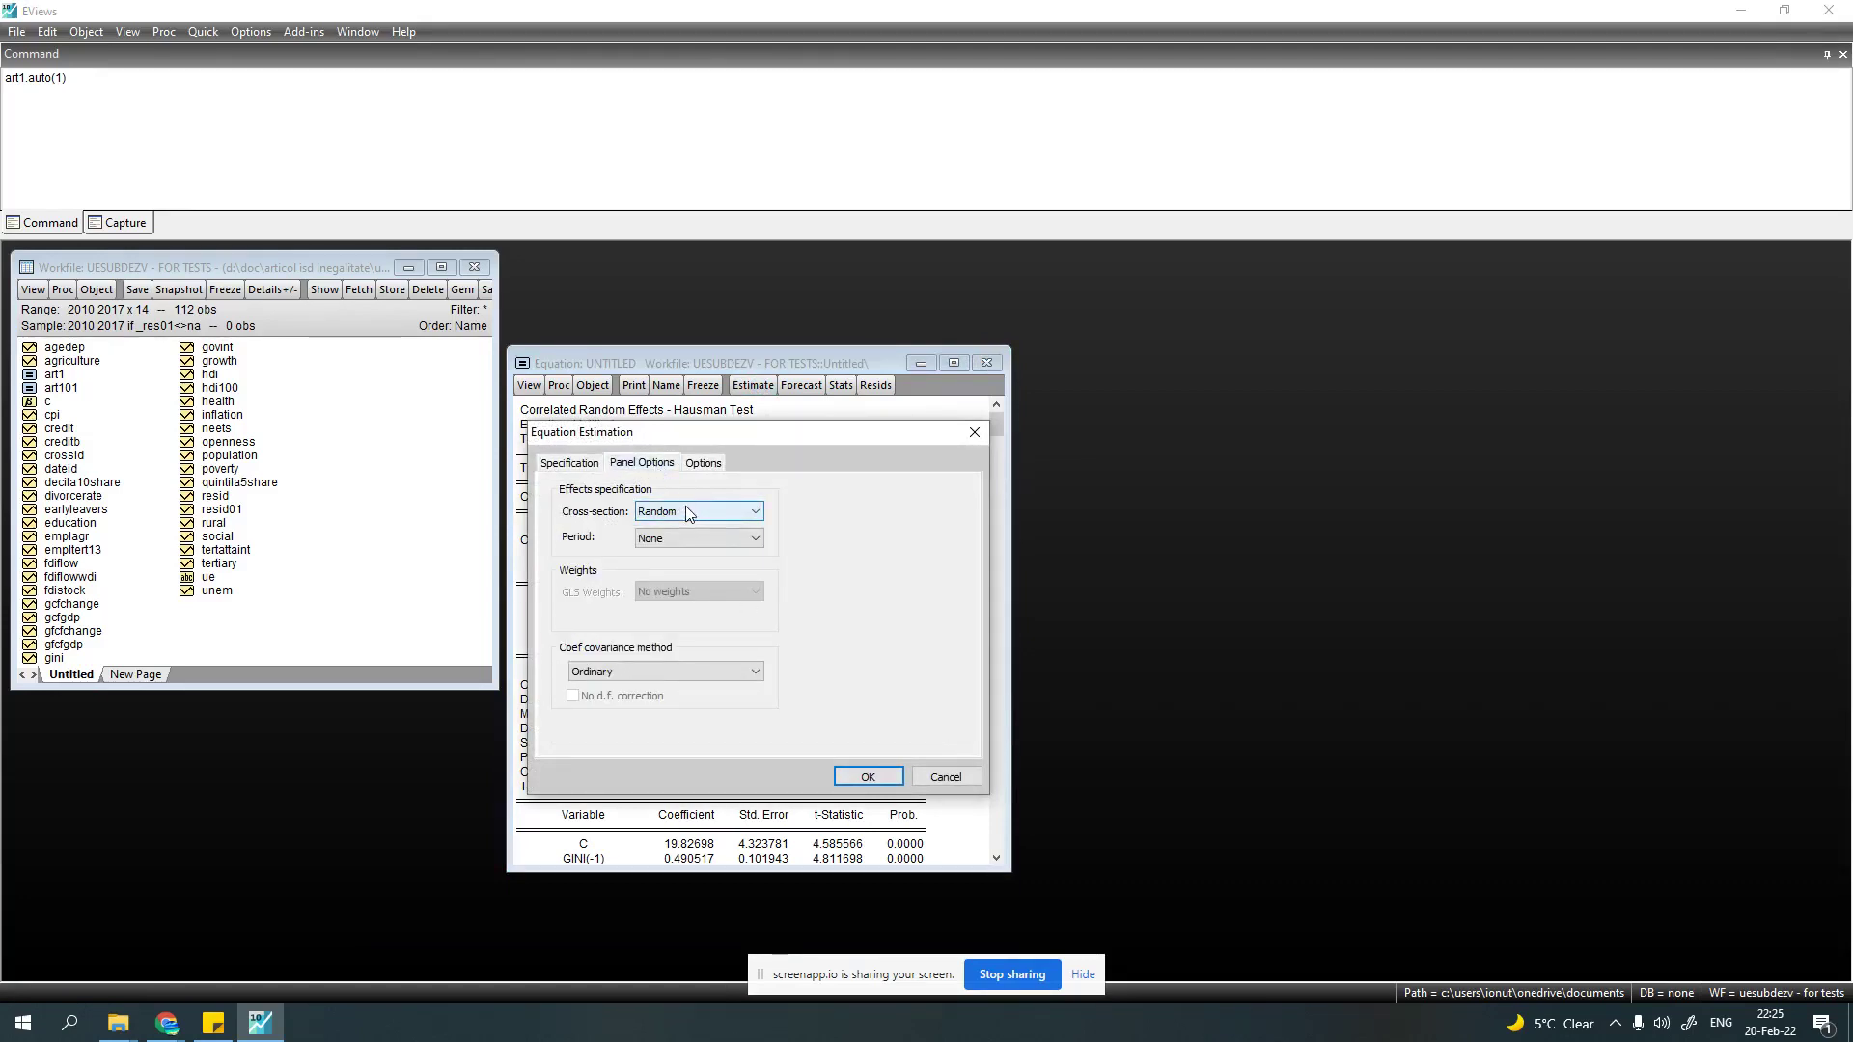
left_click(685, 508)
left_click(688, 543)
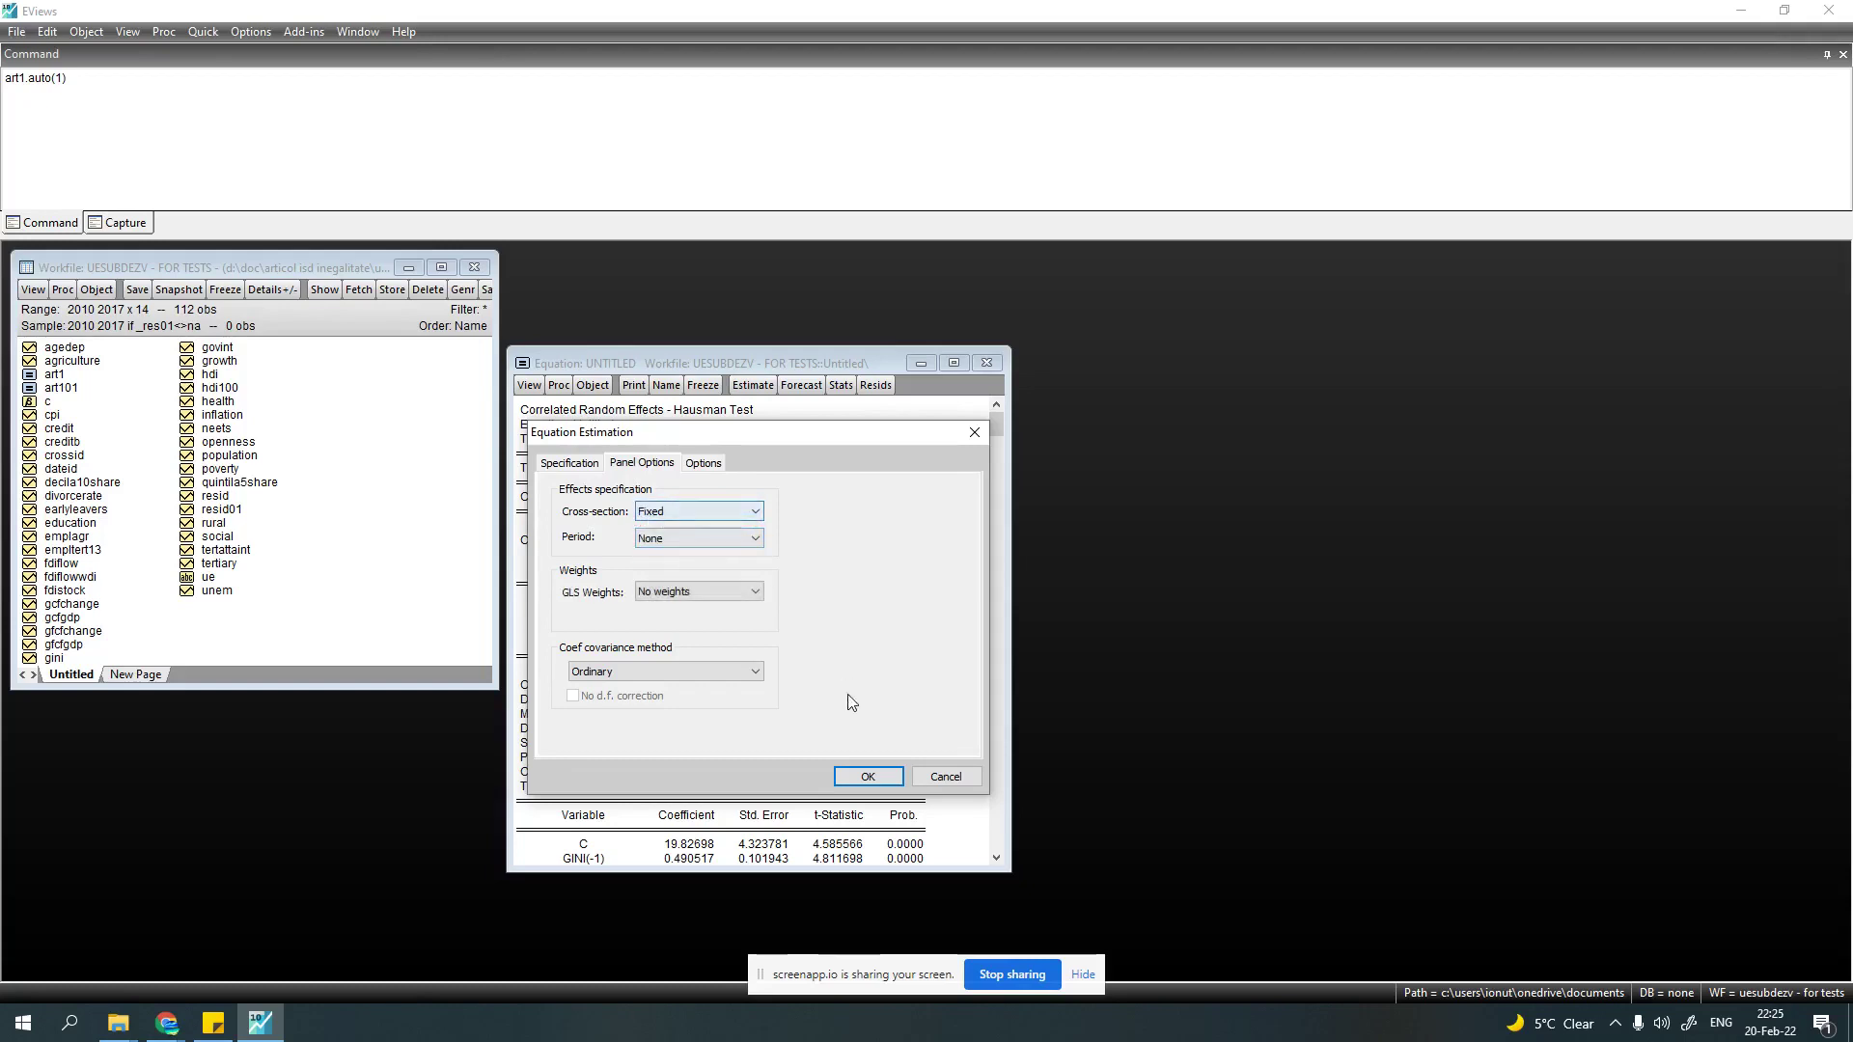
left_click(867, 778)
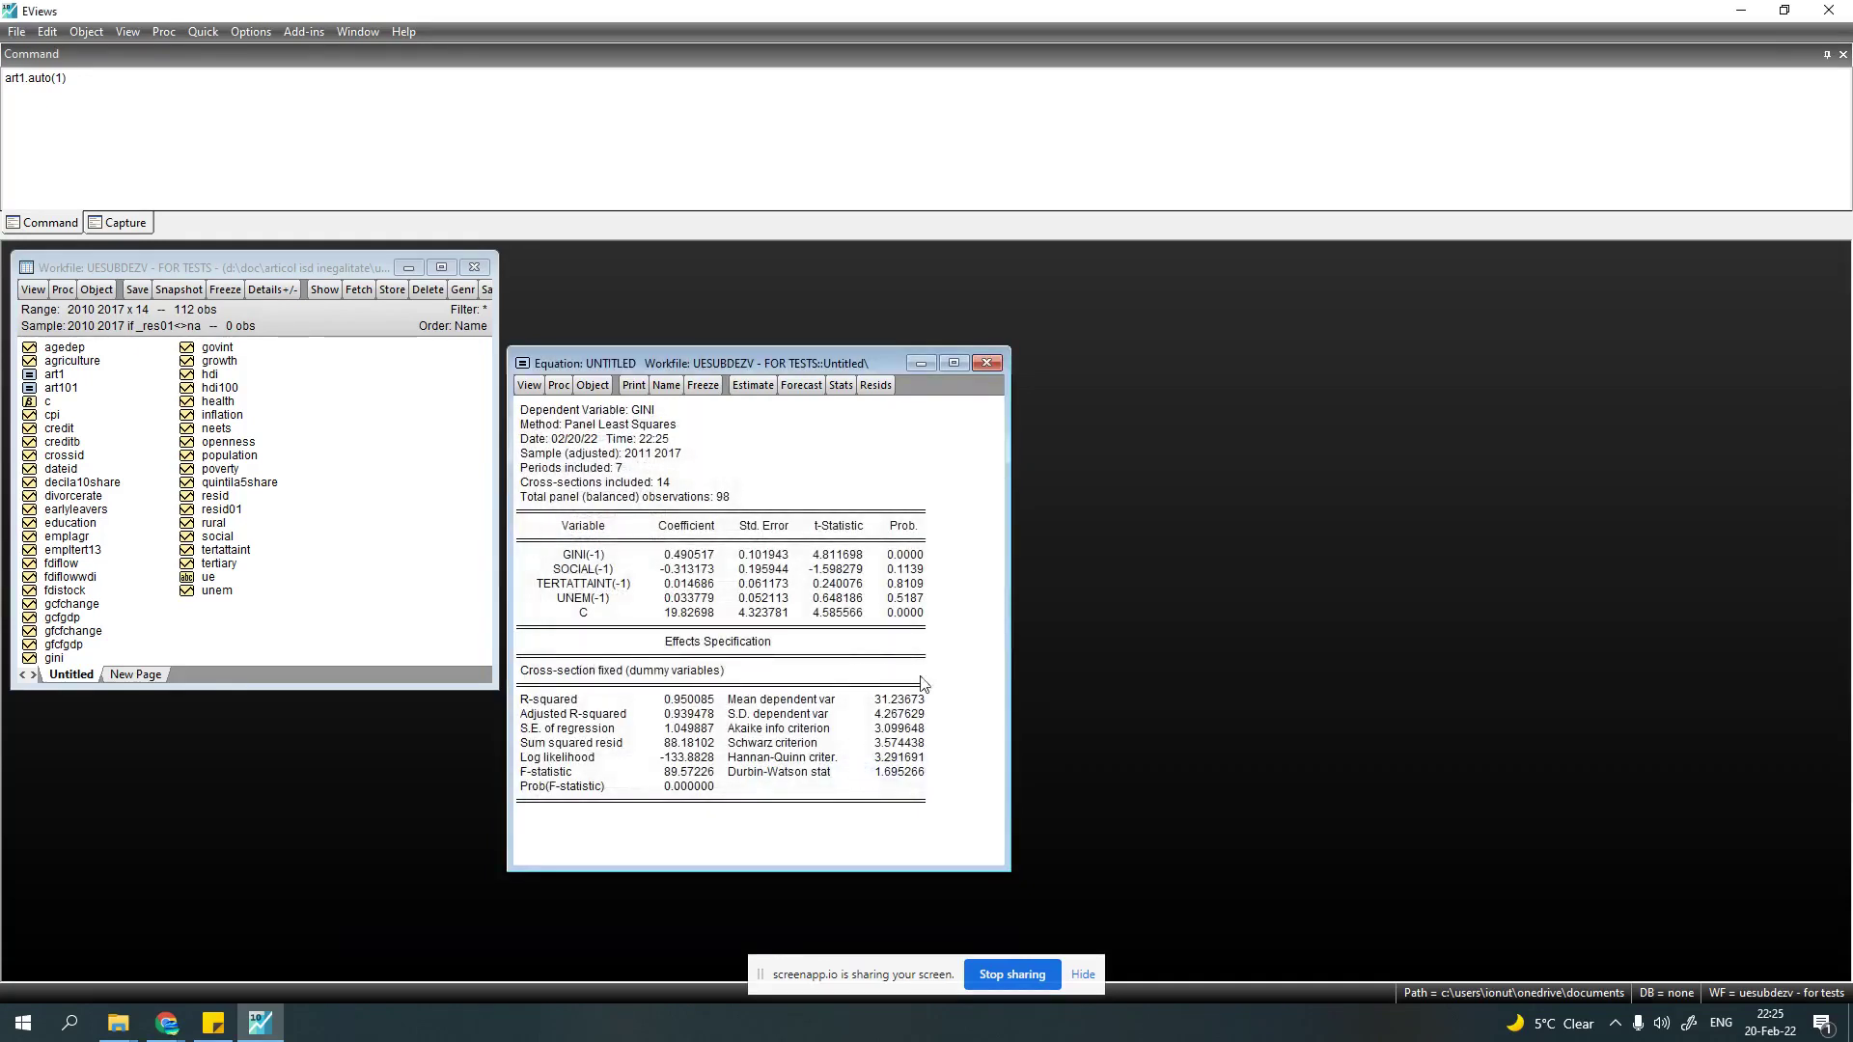
- Run the Redundant Fixed Effects - Likelihood Ratio test on the equation and check the cross-section F probability
left_click(530, 386)
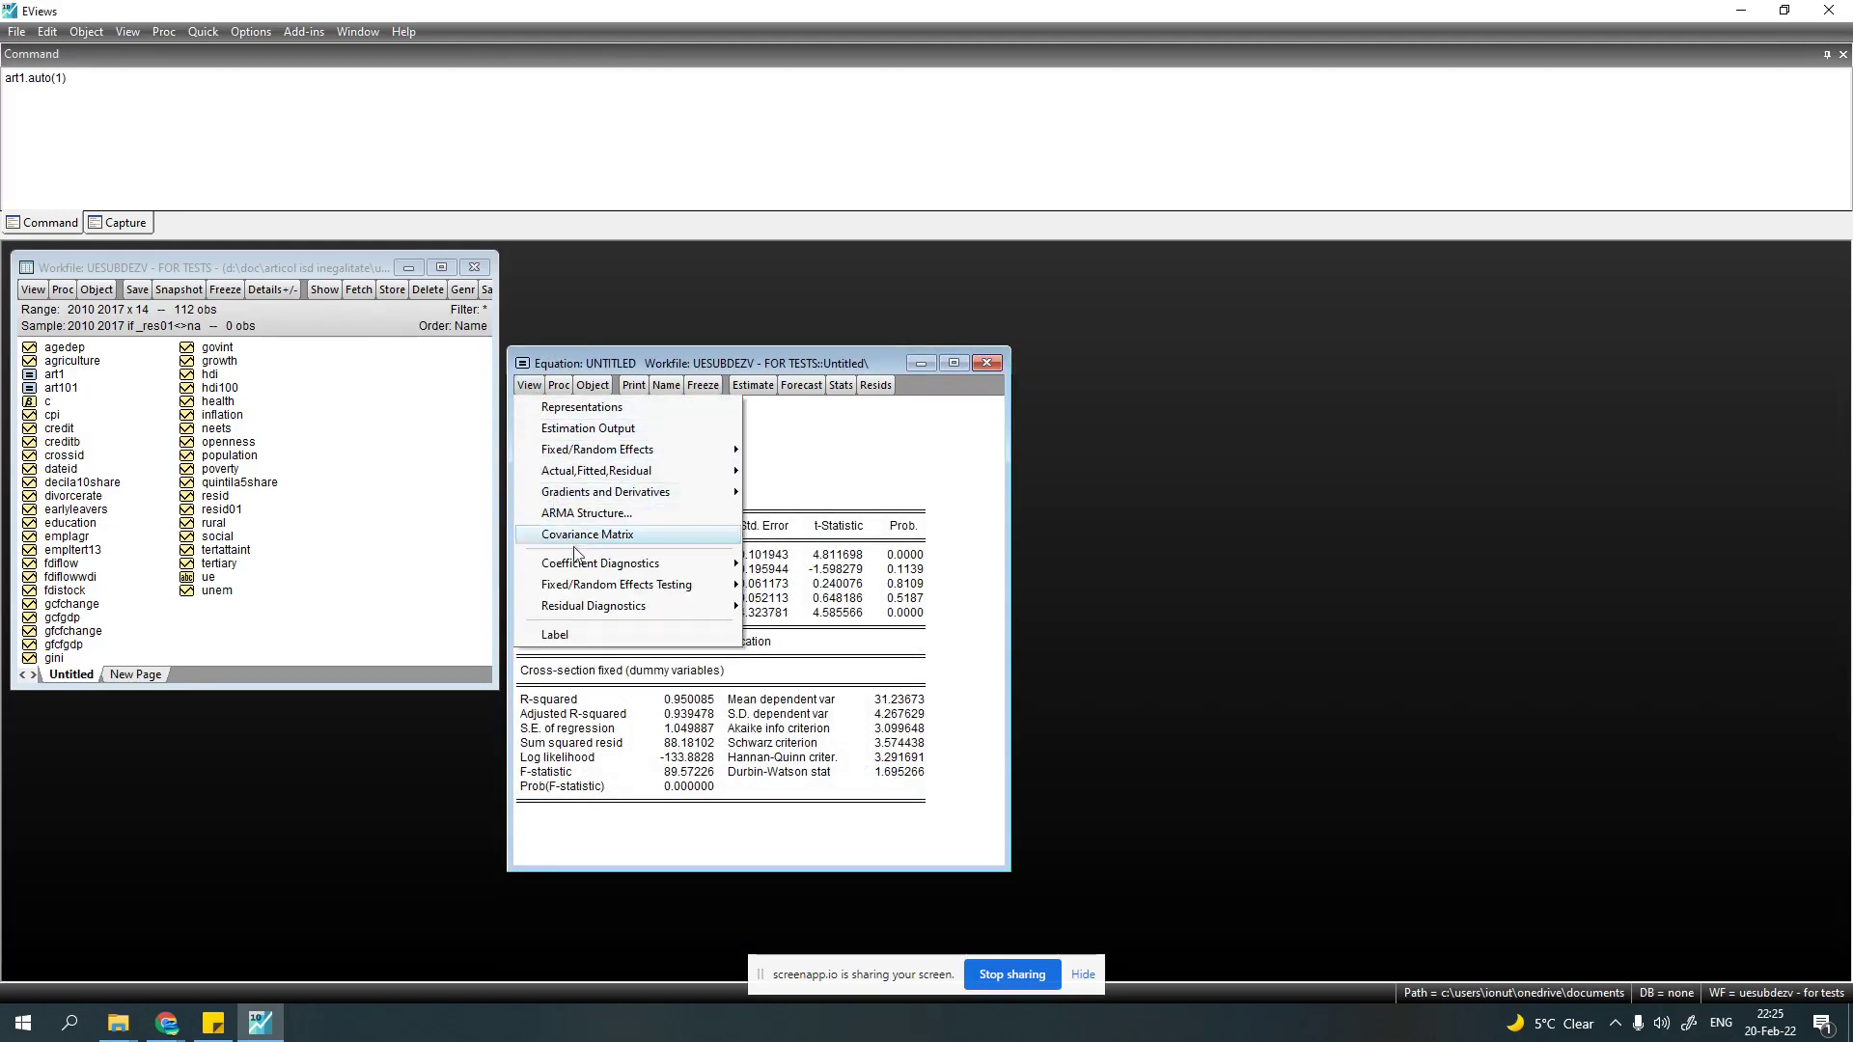
mouse_move(666, 585)
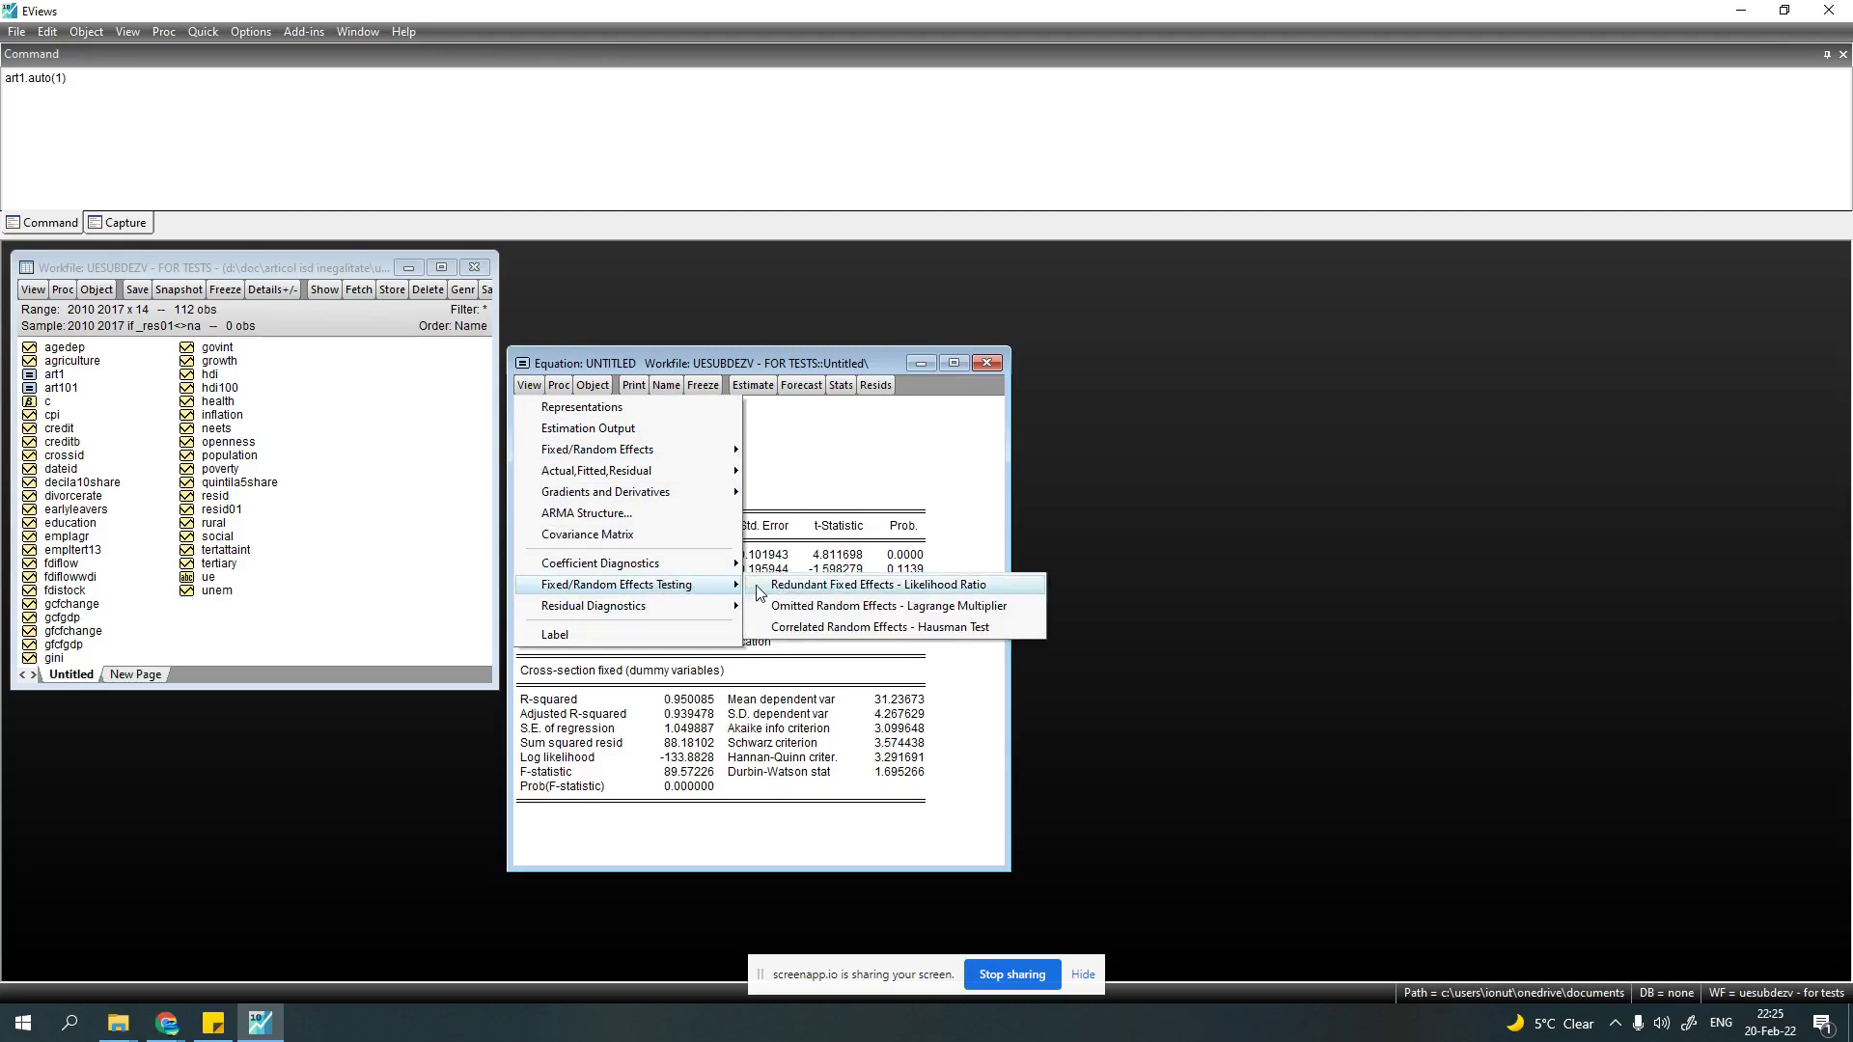
left_click(878, 589)
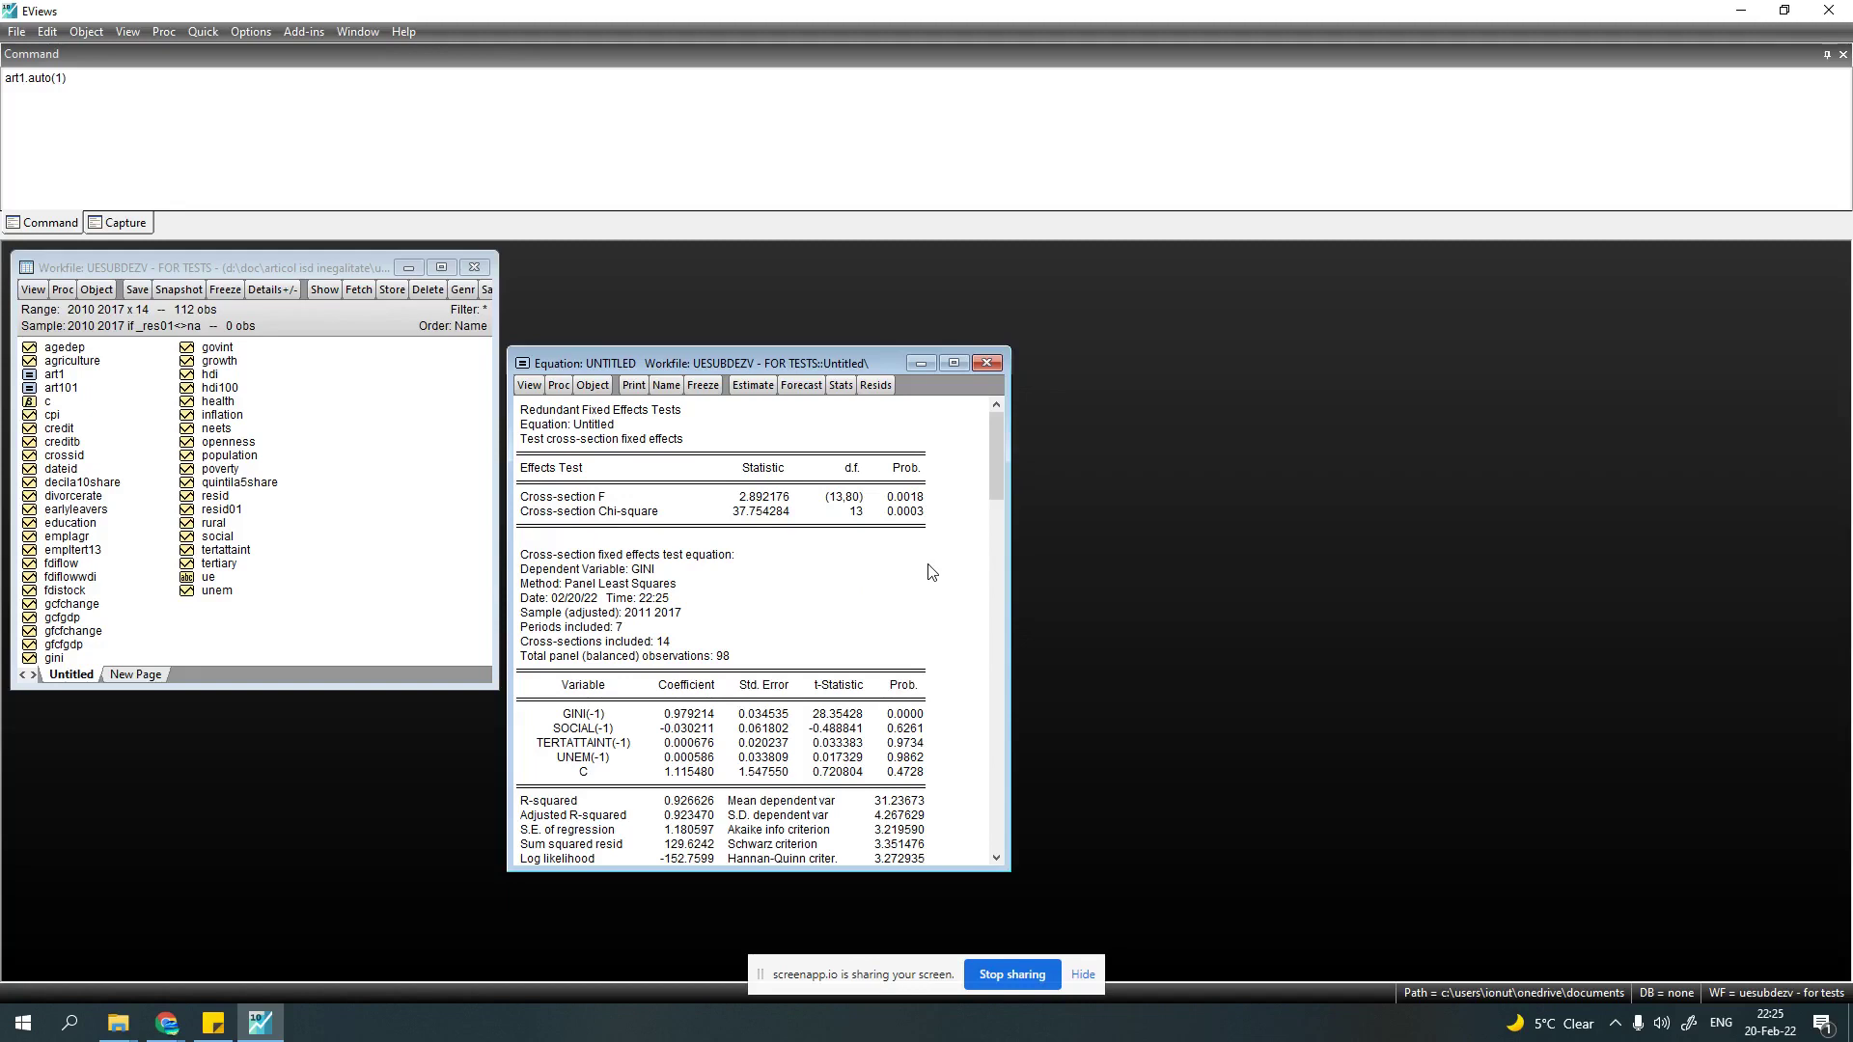
left_click(923, 500)
- Re-estimate the fixed-effects equation with cross-section GLS weights and the White cross-section coefficient covariance method, and review the output
left_click(760, 388)
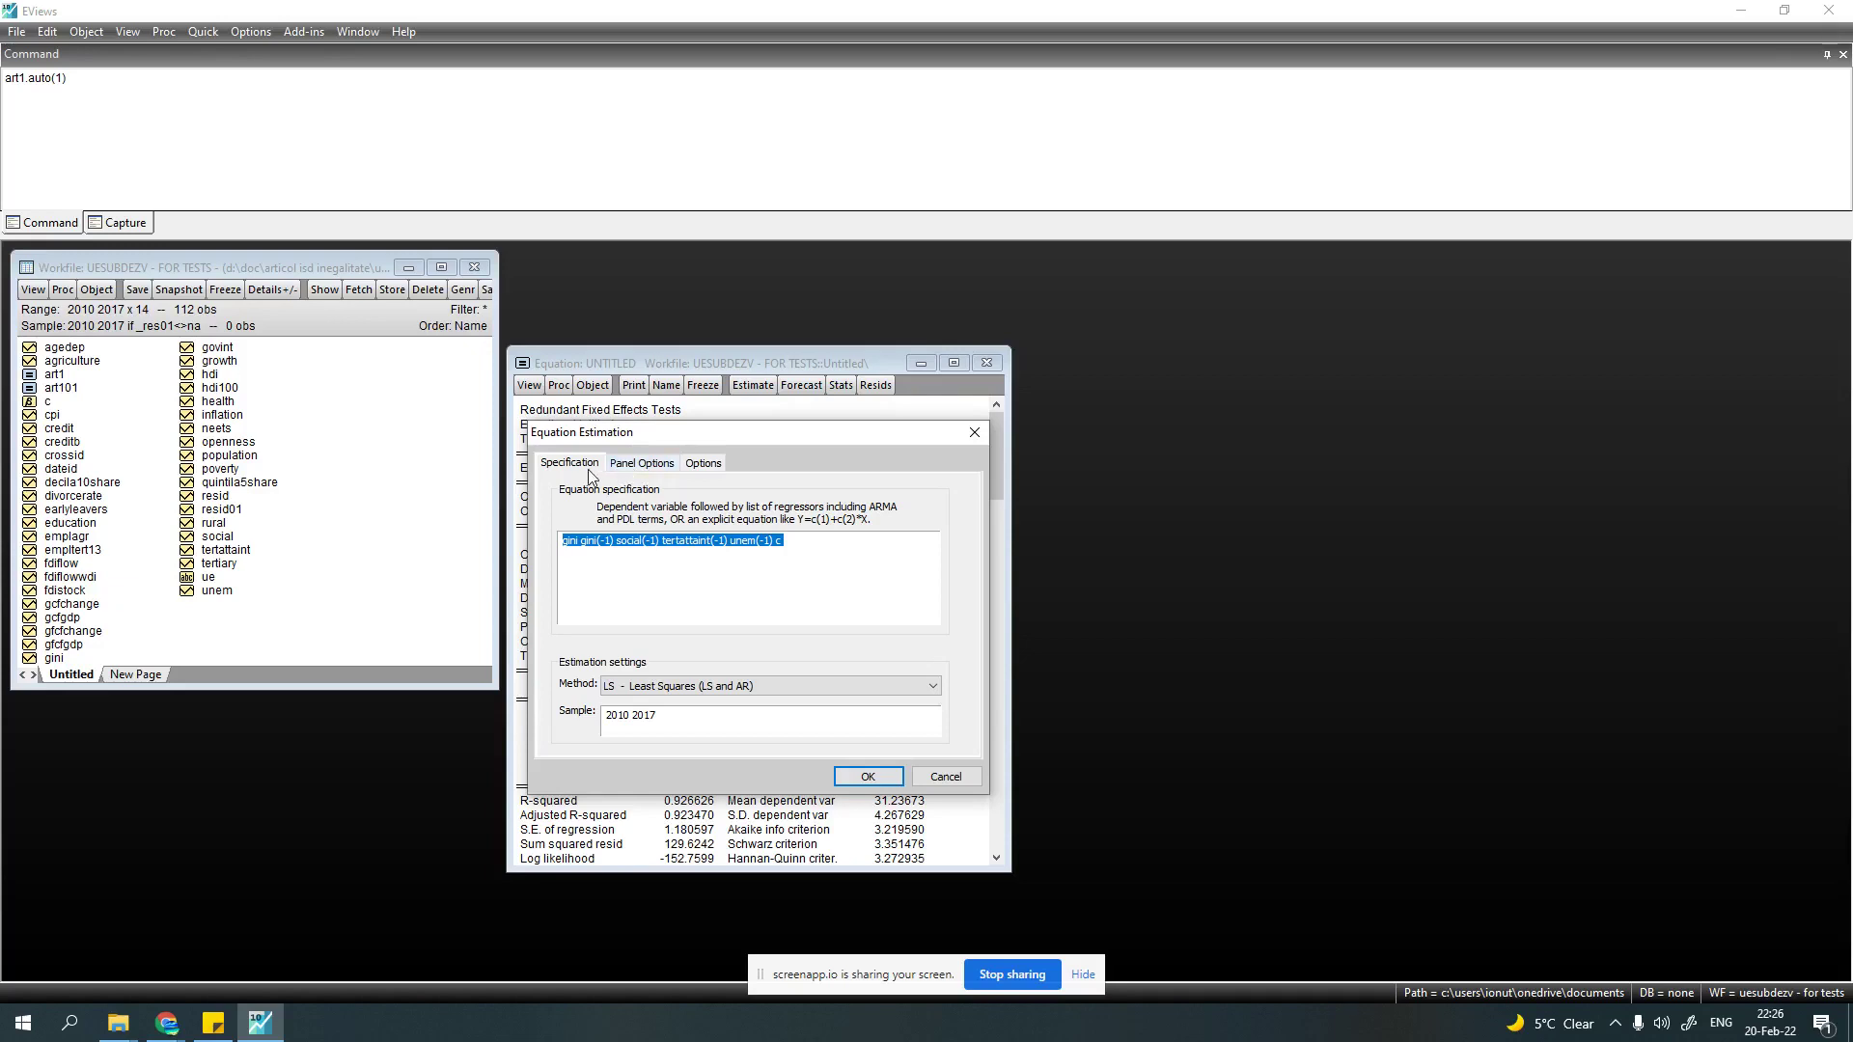
left_click(647, 467)
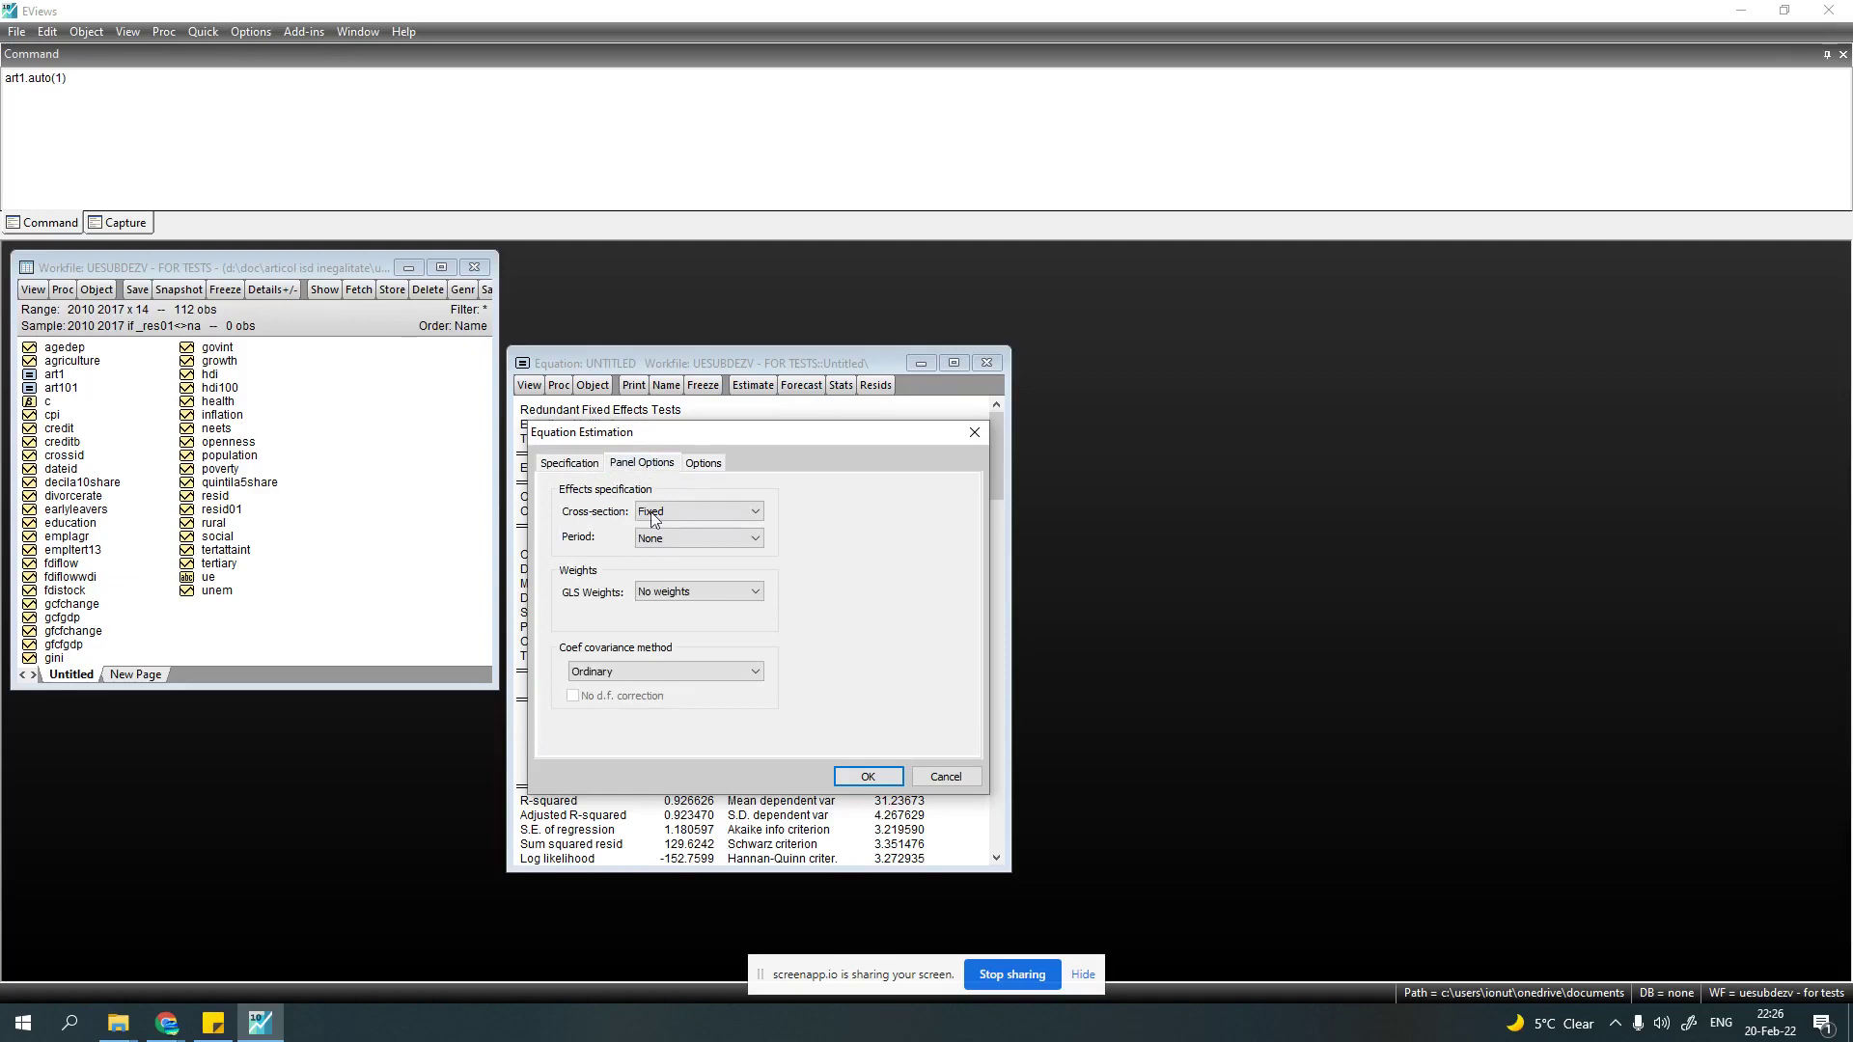
left_click(685, 595)
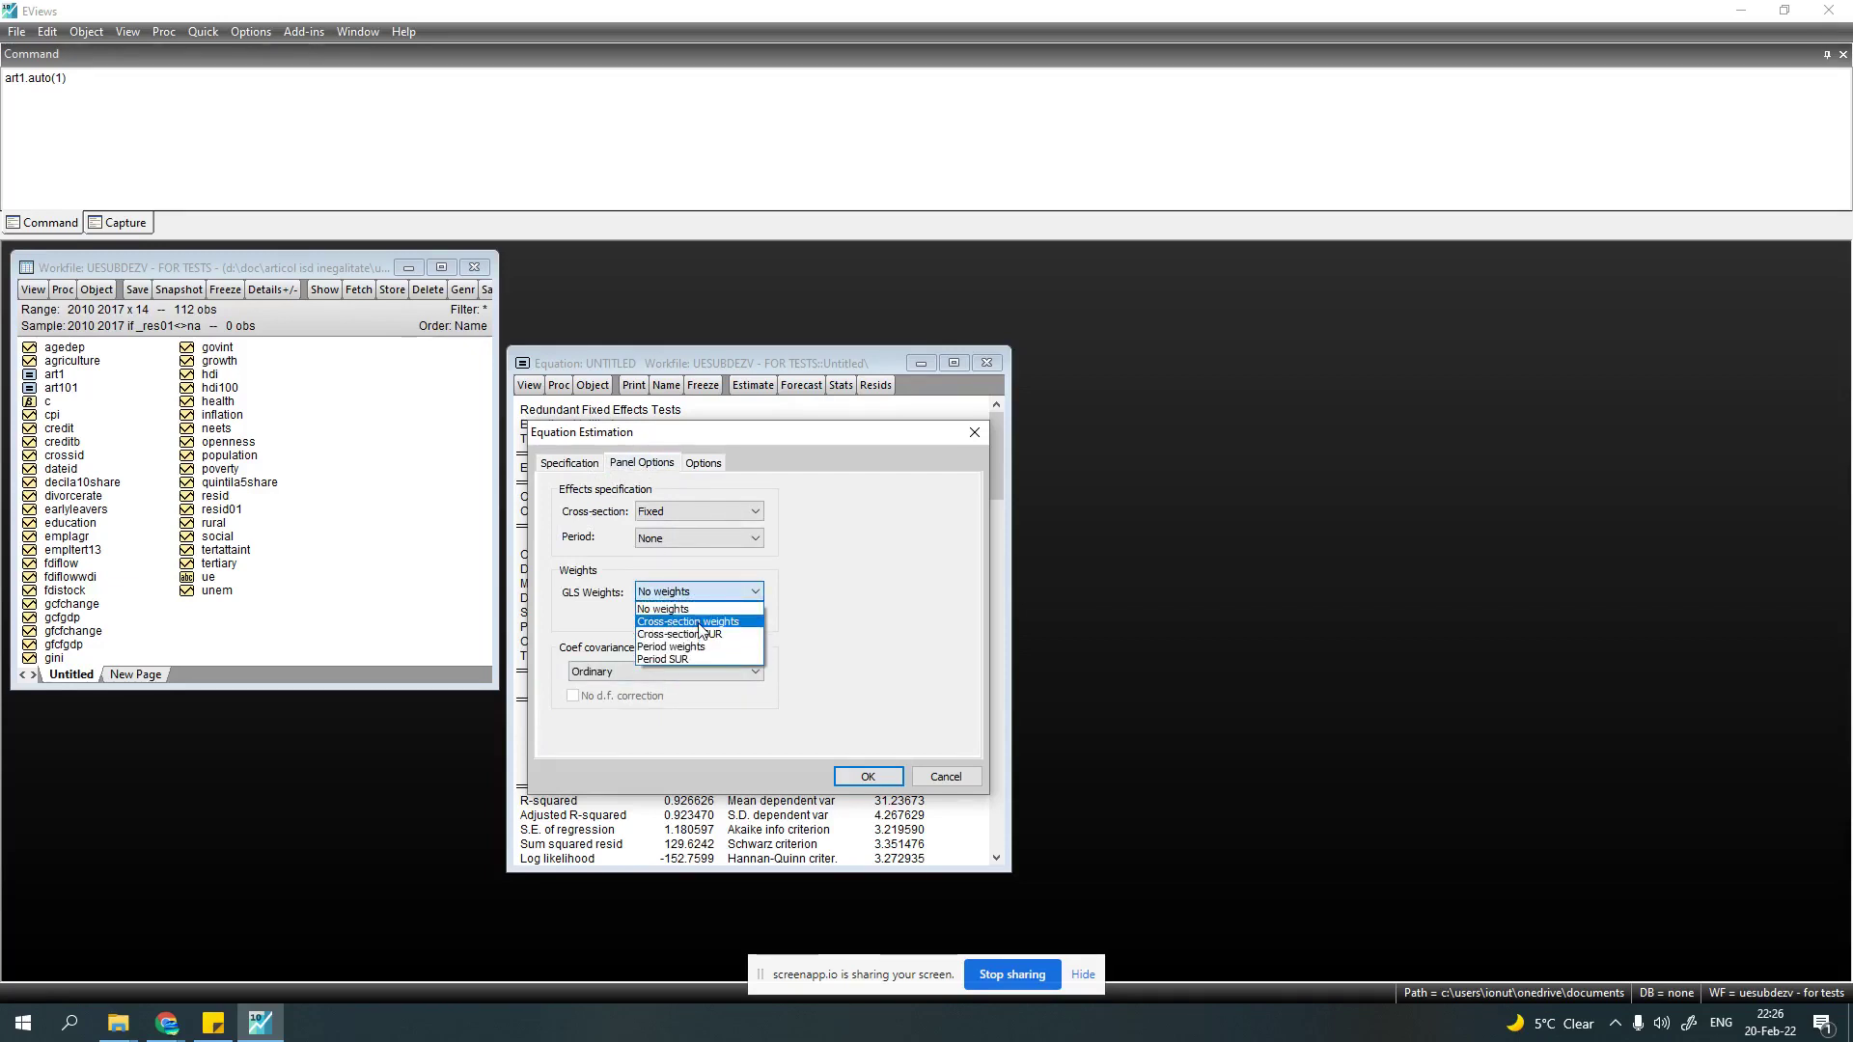
left_click(701, 623)
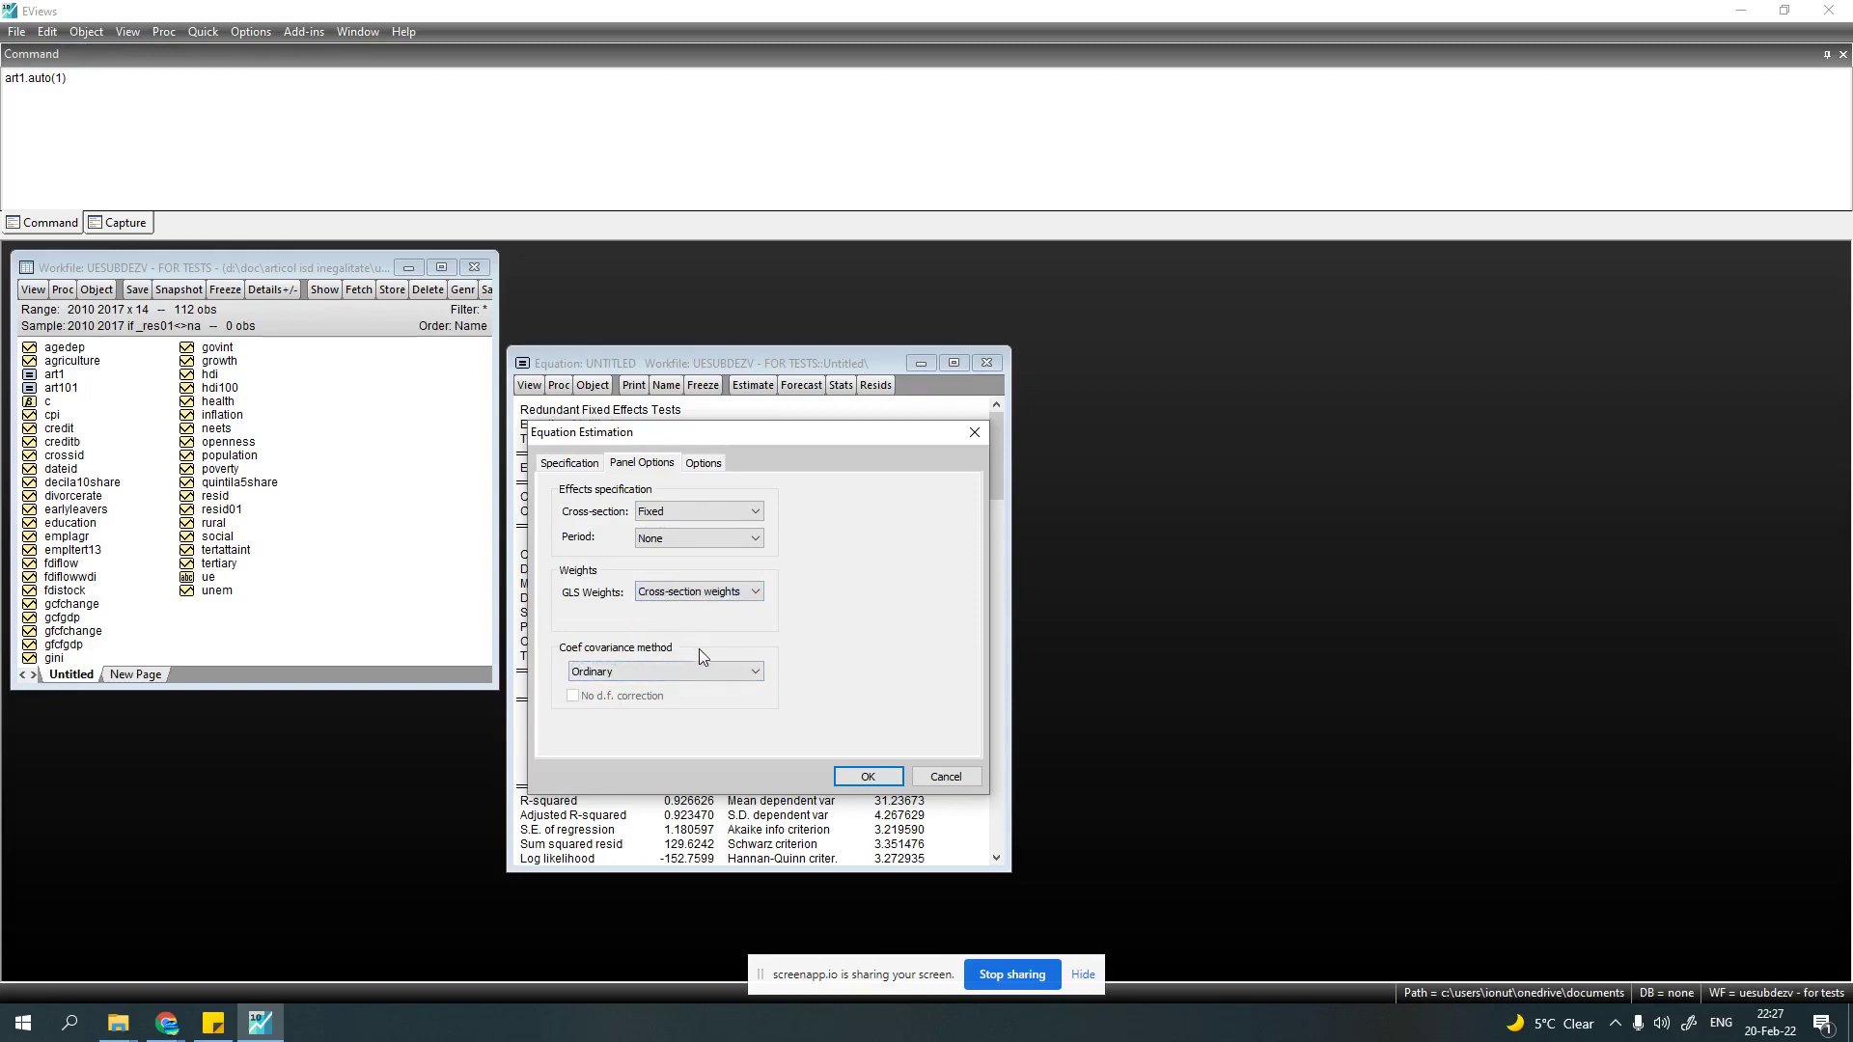
left_click(693, 671)
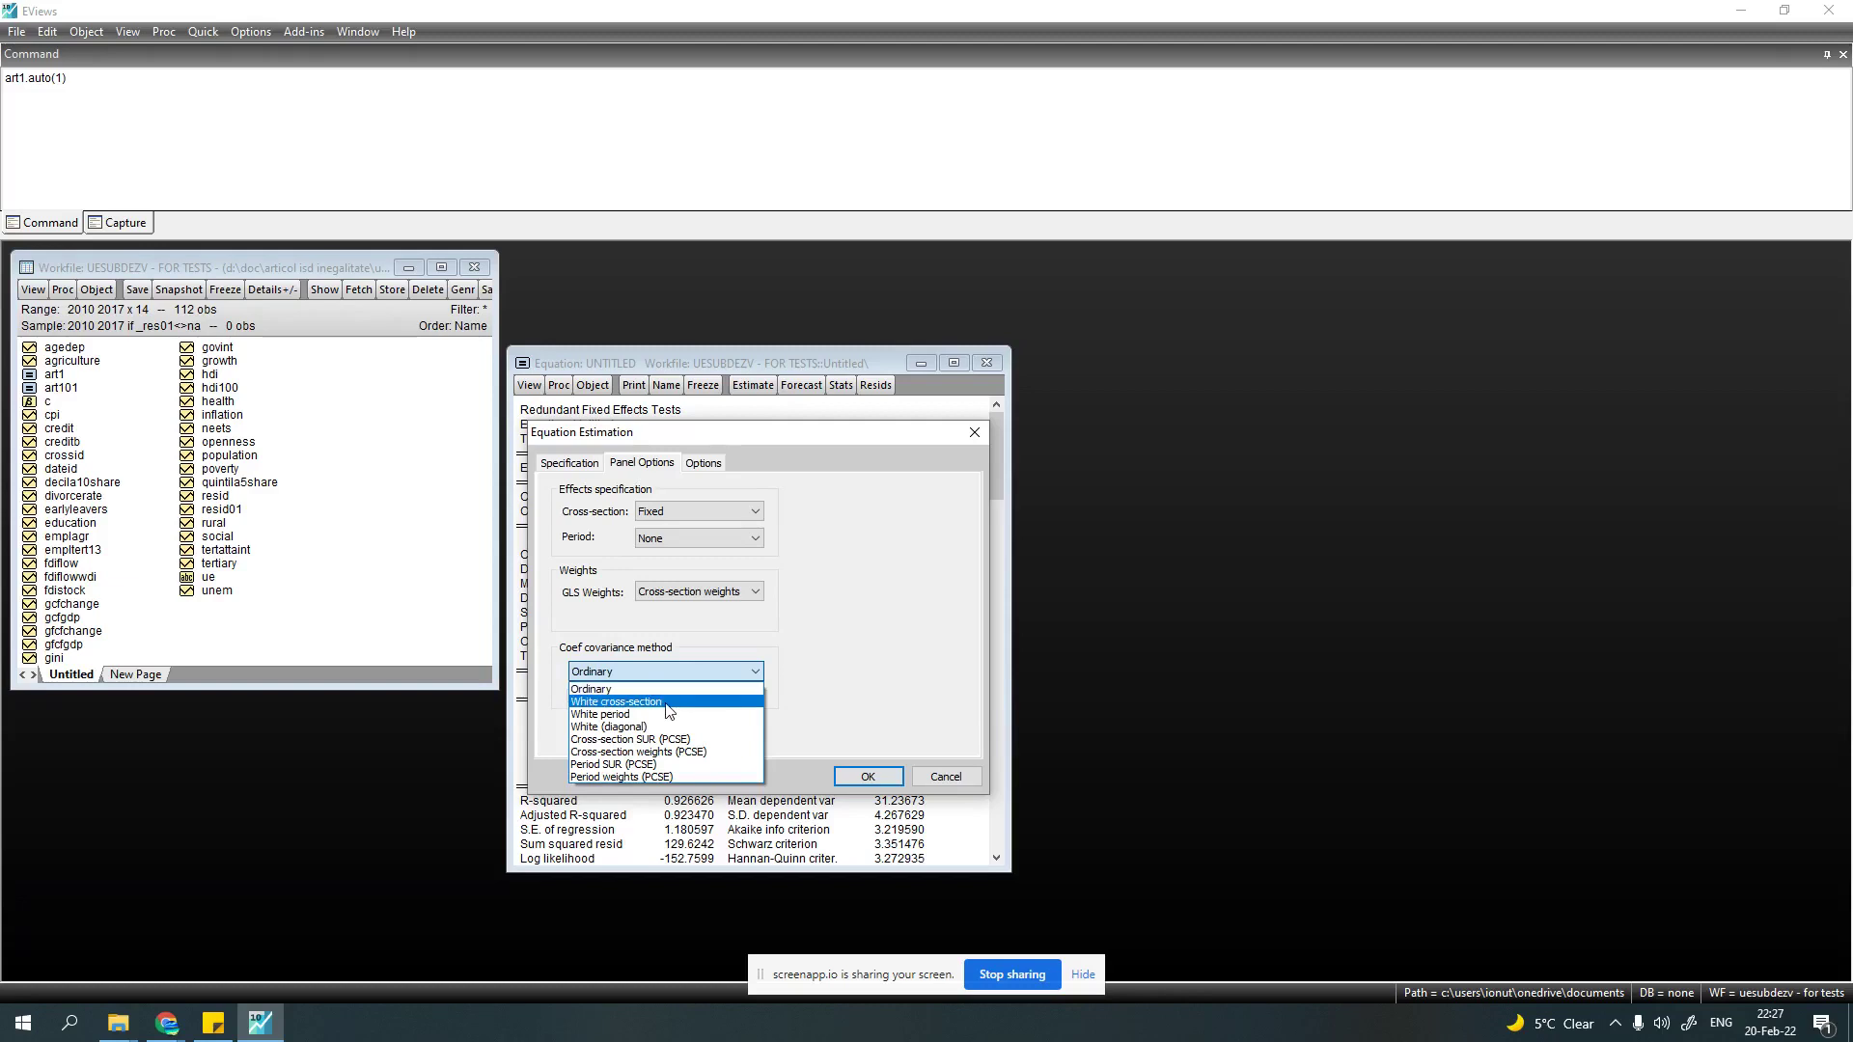
left_click(666, 705)
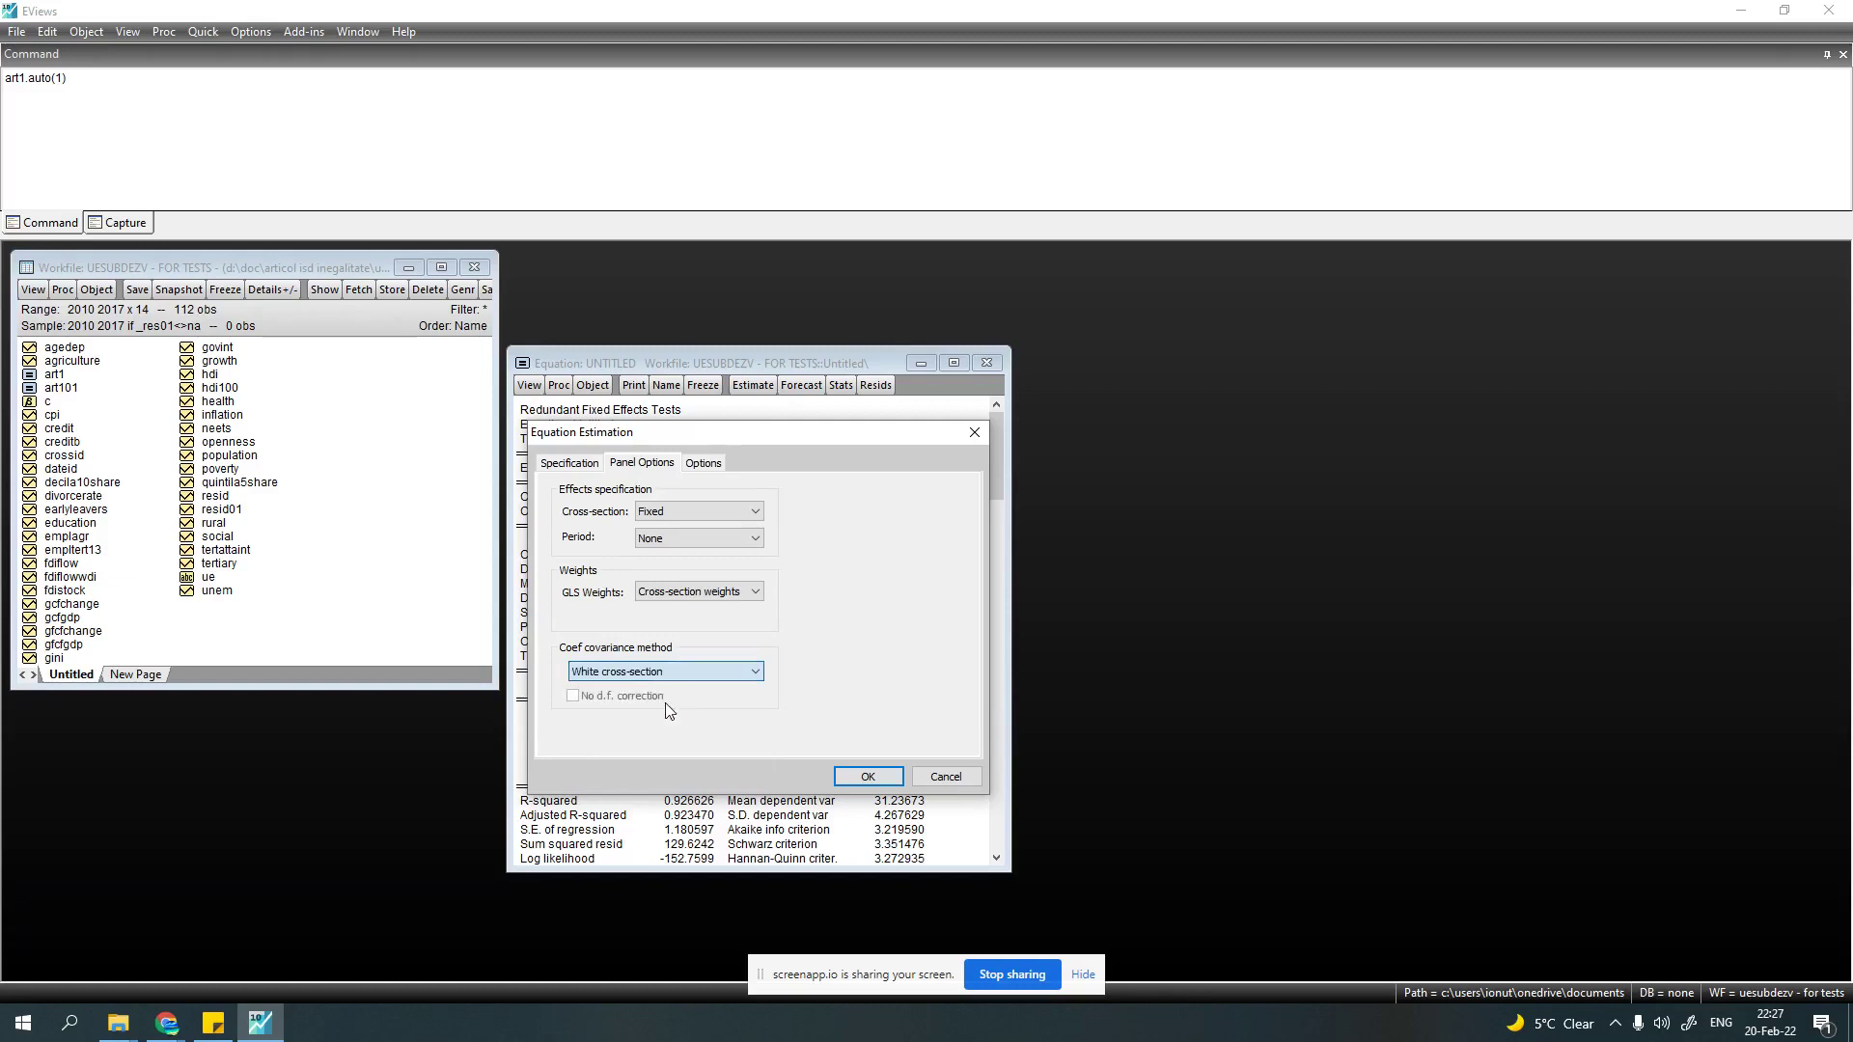
left_click(868, 777)
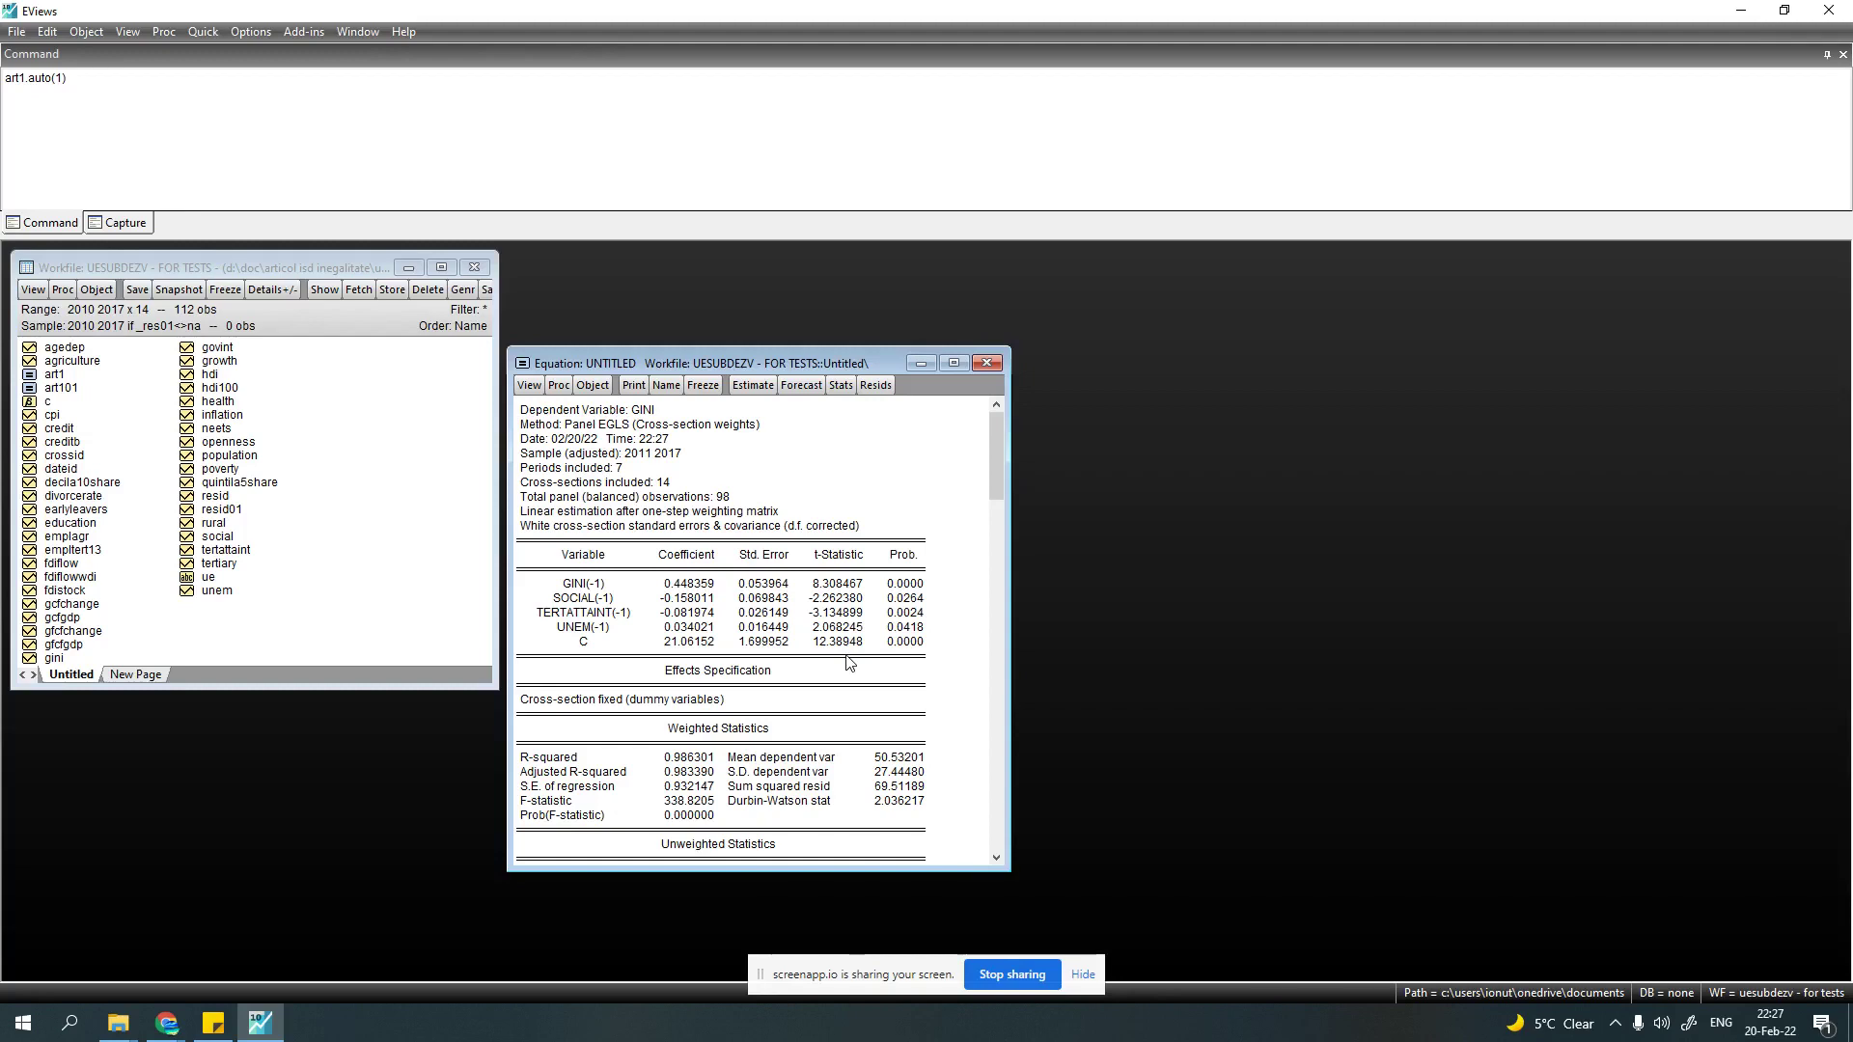
scroll(941, 577, "down", 6)
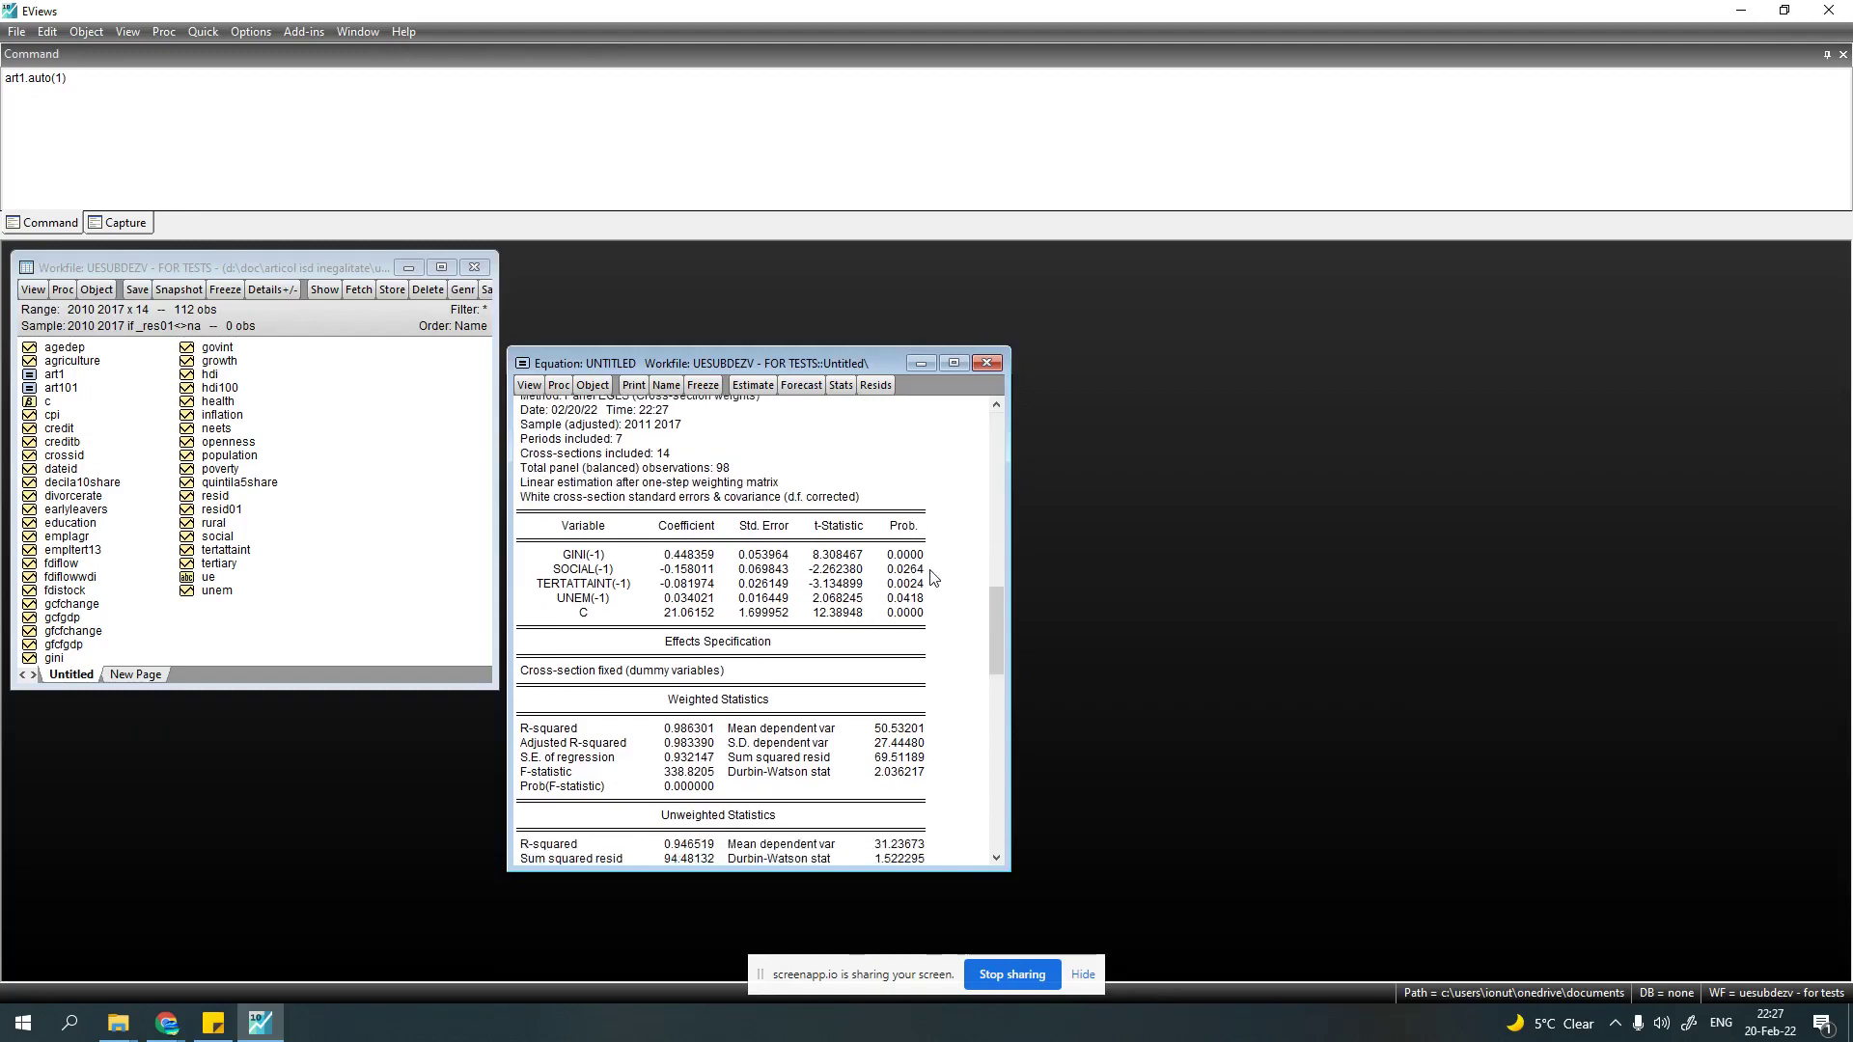